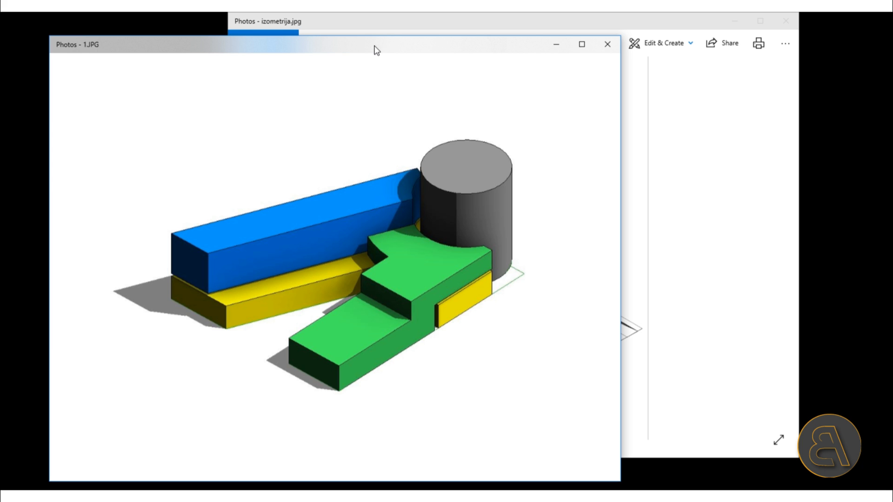
Step: Switch to Revit and view the building massing model in 3D from around its curved perimeter wall
left_click_drag(376, 47, 460, 33)
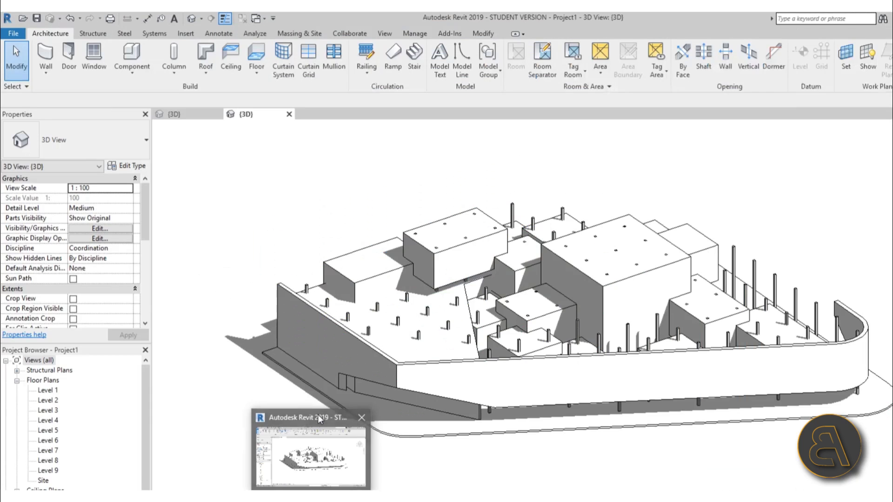
left_click(321, 454)
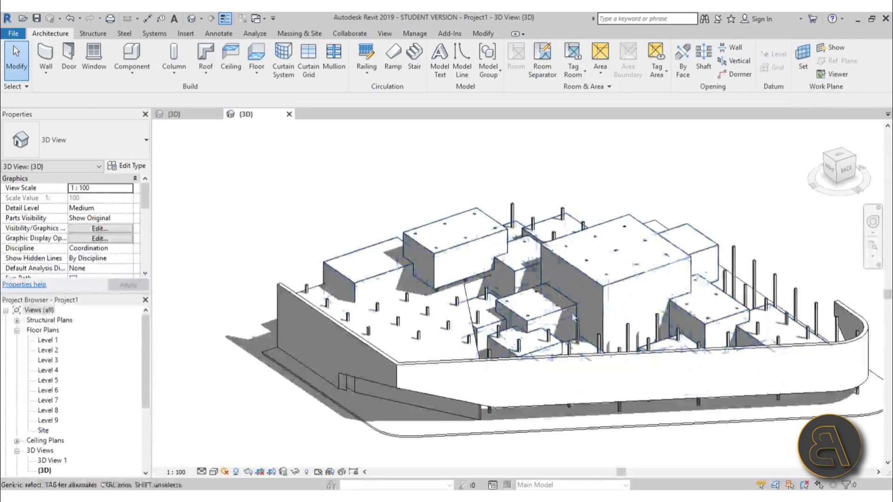
middle_click_drag(577, 249, 512, 212)
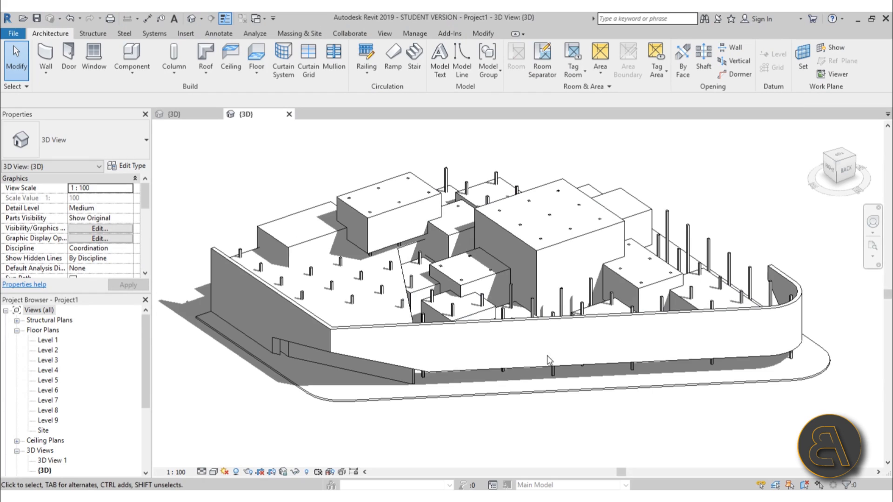
mouse_move(547, 413)
middle_mouse_down("shift")
mouse_move(507, 419)
mouse_move(595, 325)
mouse_move(572, 365)
mouse_move(472, 419)
mouse_move(300, 430)
mouse_move(512, 454)
mouse_move(548, 419)
middle_mouse_up("shift")
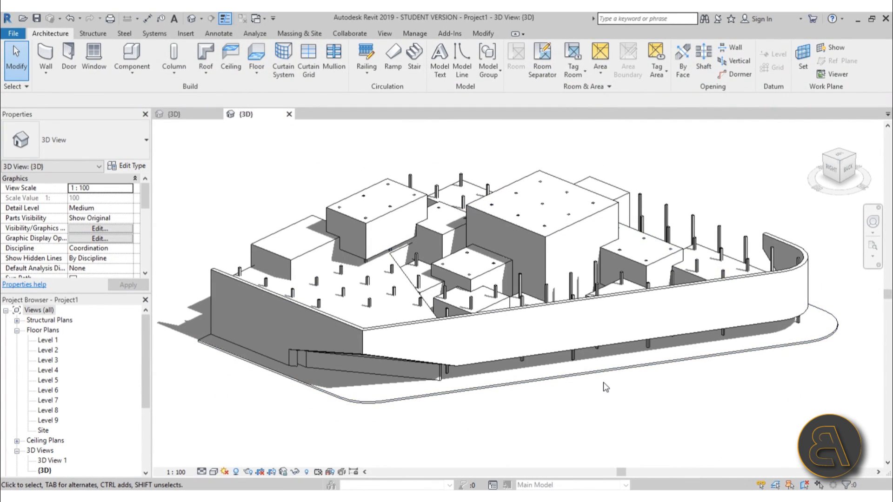
mouse_move(610, 352)
middle_mouse_down("shift")
mouse_move(594, 368)
mouse_move(471, 379)
mouse_move(379, 371)
mouse_move(319, 335)
mouse_move(299, 364)
mouse_move(609, 396)
mouse_move(564, 398)
middle_mouse_up("shift")
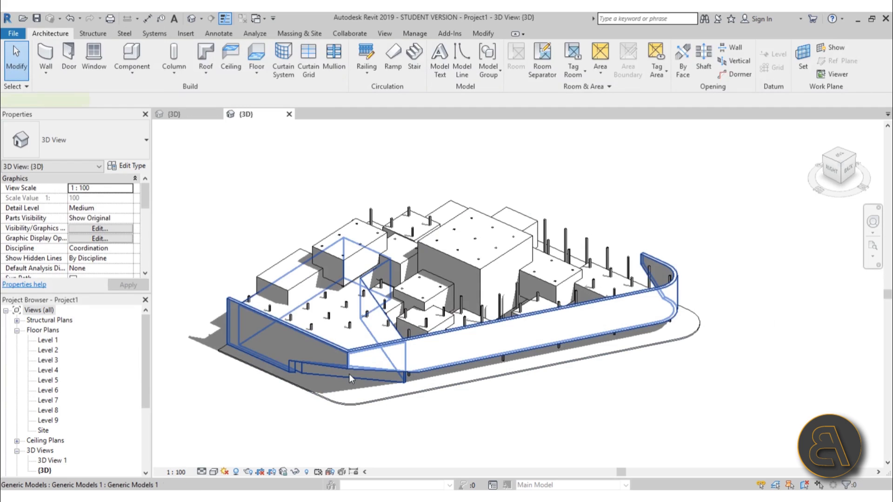
Step: Inspect the extent of the perimeter wall's in-place generic model by selecting it in the 3D view
left_click(455, 396)
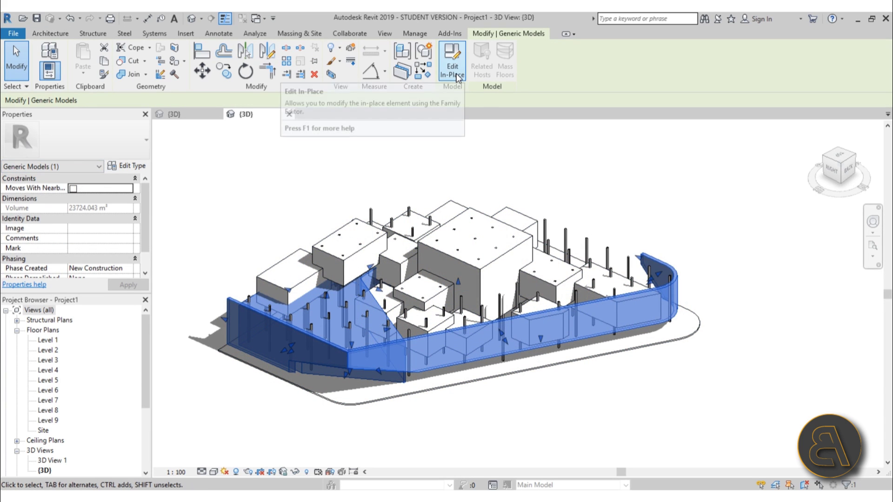
left_click(358, 179)
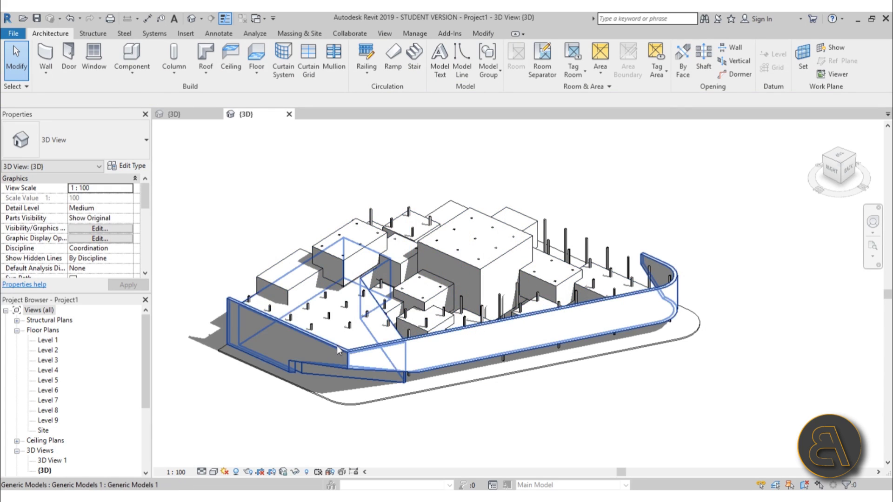
left_click(223, 297)
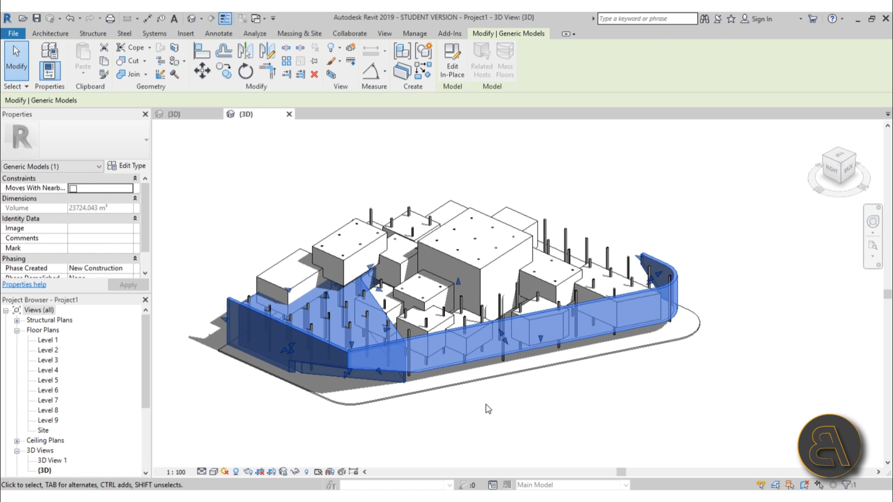
left_click(480, 415)
left_click(467, 403)
left_click(467, 404)
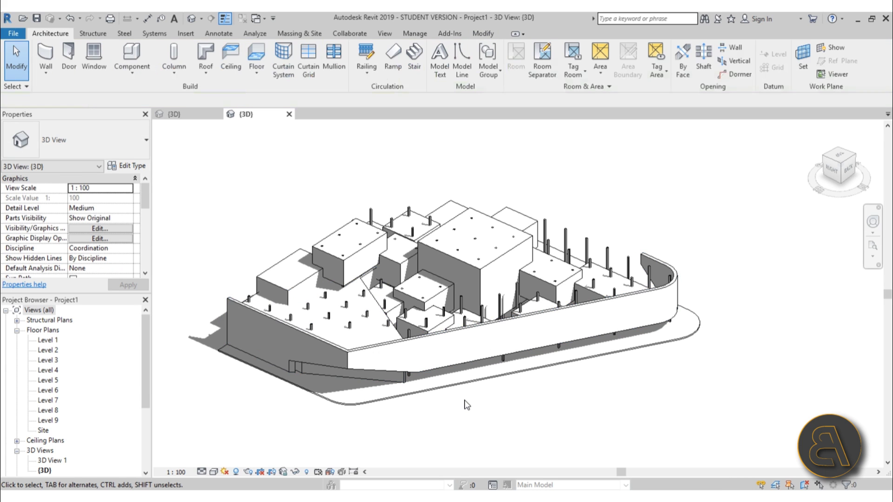
left_click(471, 358)
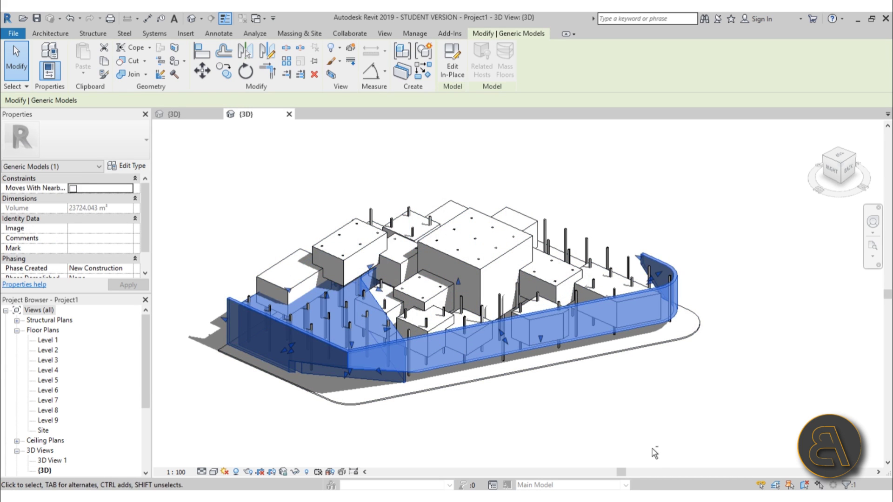
Step: Select the in-place generic model made of the box volumes and open it for in-place editing
middle_click_drag(654, 454, 530, 441, "shift")
left_click(577, 298)
middle_click_drag(708, 410, 655, 452, "shift")
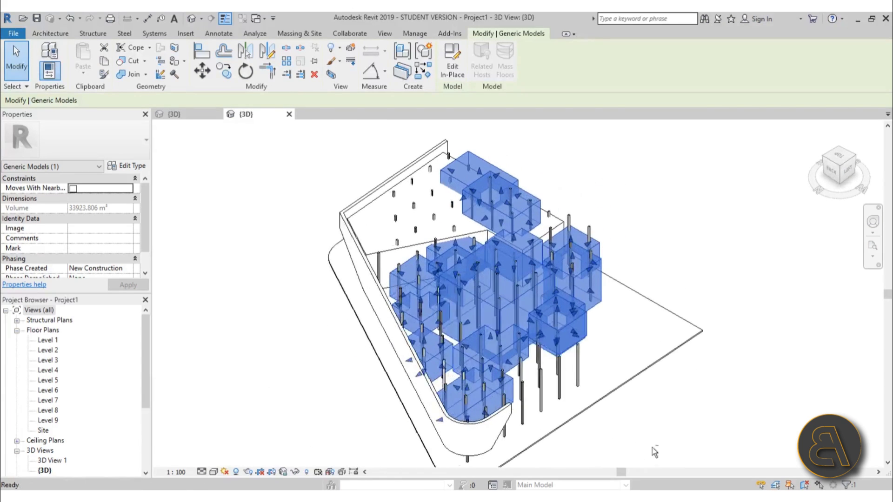
left_click(452, 72)
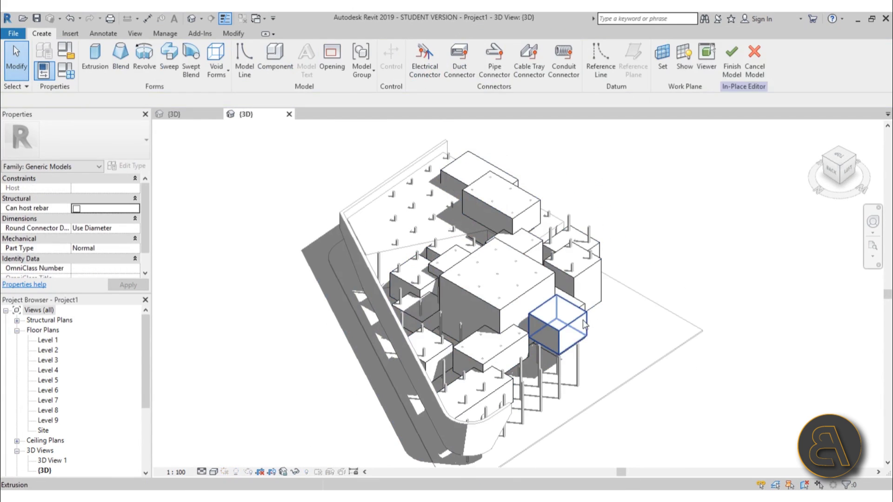
Step: Open the extrusion sketch of the large central box and select one of its boundary lines
left_click(585, 324)
left_click(493, 288)
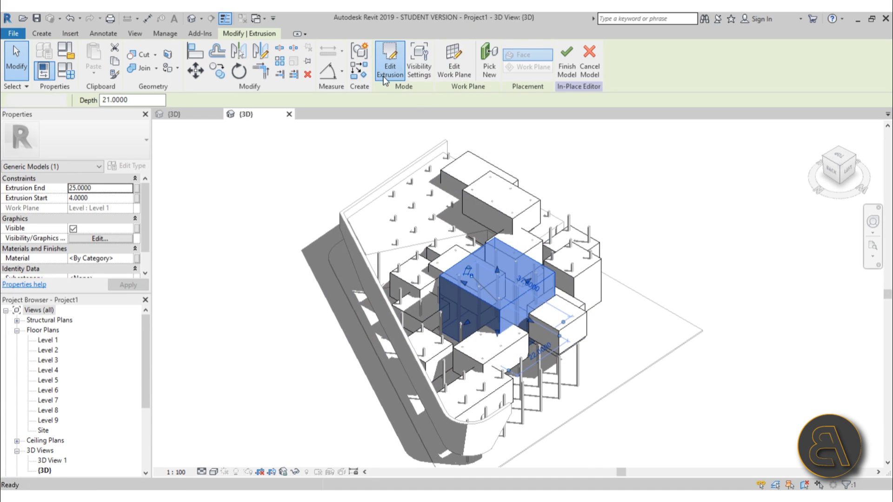
left_click(383, 76)
mouse_move(658, 378)
middle_mouse_down("shift")
mouse_move(608, 321)
mouse_move(579, 365)
middle_mouse_up("shift")
scroll(538, 356, "up", 3)
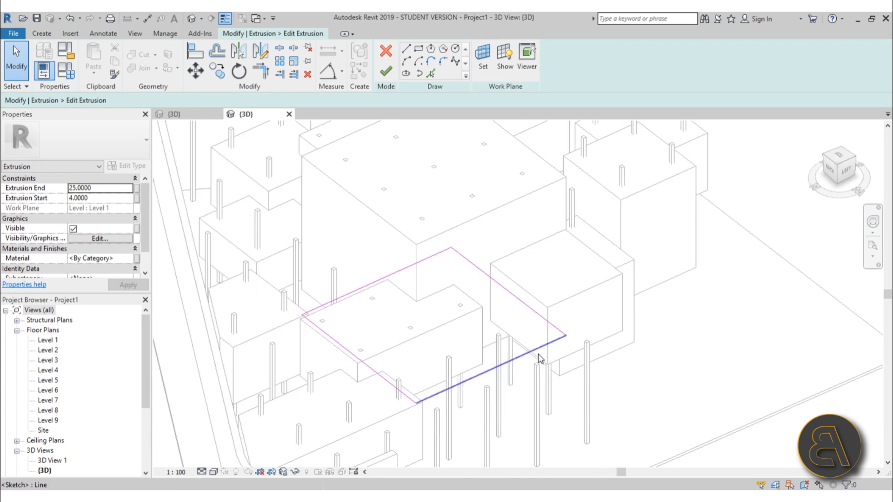
left_click(539, 355)
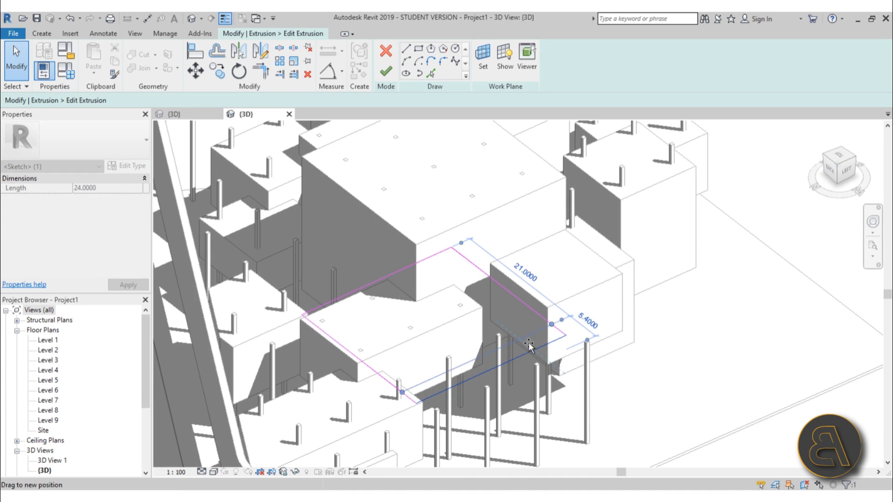
Step: Finish the central box's extrusion sketch and then finish the in-place model of the box volumes
left_click(386, 72)
left_click(719, 382)
mouse_move(719, 383)
middle_mouse_down("shift")
mouse_move(707, 324)
mouse_move(718, 276)
mouse_move(550, 209)
mouse_move(514, 407)
middle_mouse_up("shift")
mouse_move(486, 436)
middle_mouse_down("shift")
mouse_move(592, 439)
mouse_move(617, 426)
middle_mouse_up("shift")
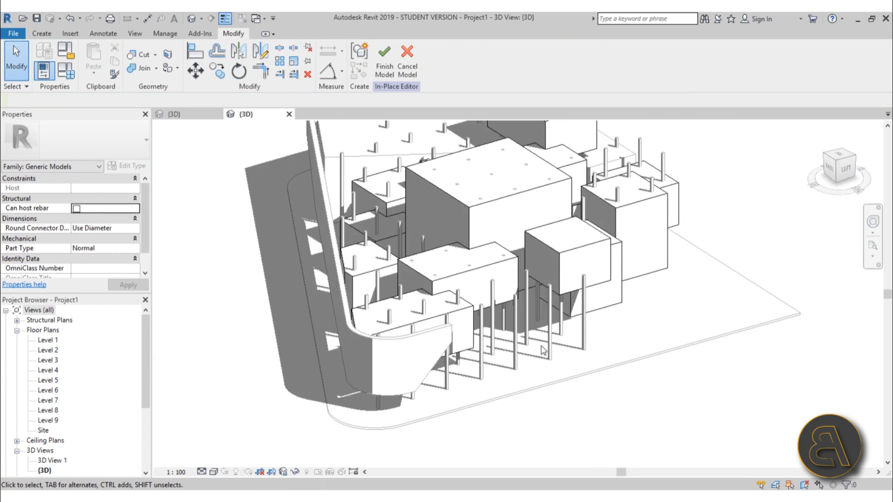
left_click(386, 69)
Step: Inspect the 450 x 450mm concrete square structural columns beneath the projecting box by selecting two of them
middle_click_drag(535, 363, 625, 344, "shift")
left_click(624, 342)
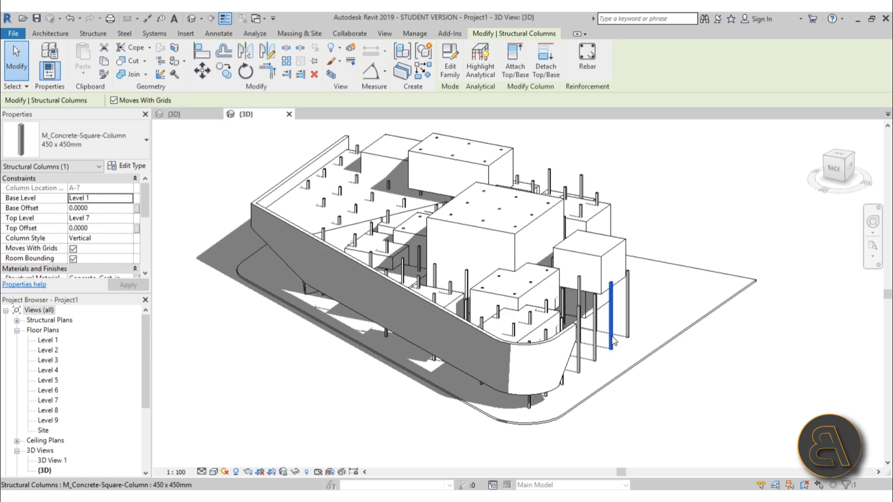
left_click(595, 349)
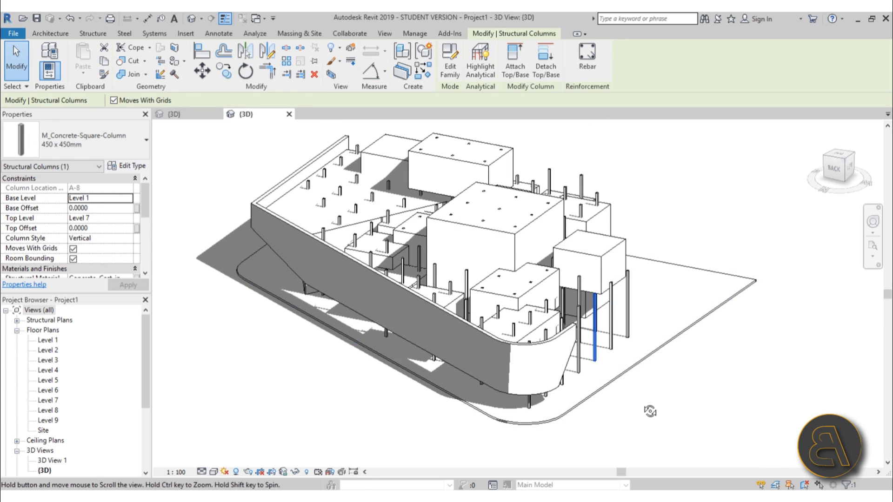
middle_click_drag(651, 411, 577, 274, "shift")
Step: Examine the 400mm ground floor slab and the perimeter wall model by selecting each from different angles
left_click(533, 354)
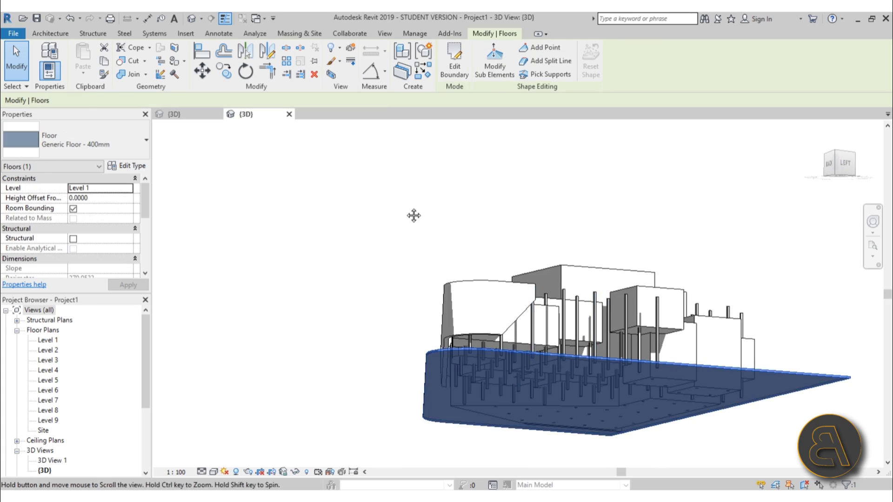
mouse_move(413, 216)
middle_mouse_down("shift")
mouse_move(705, 355)
mouse_move(612, 351)
middle_mouse_up("shift")
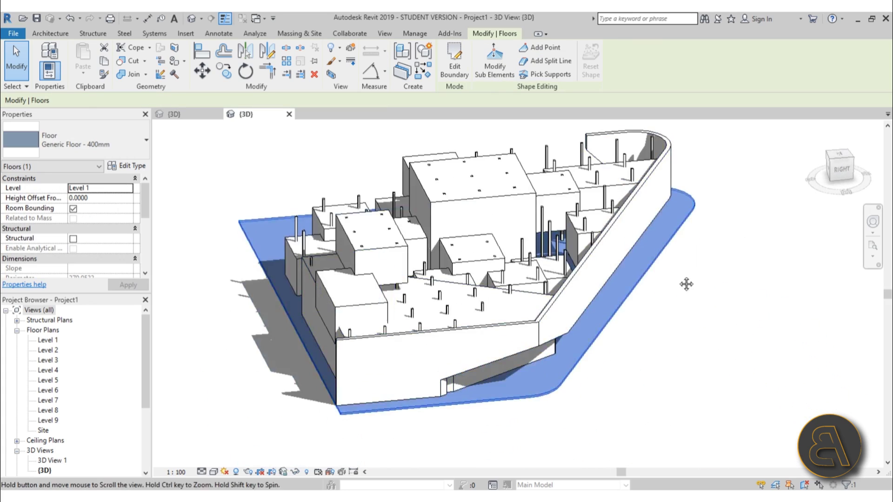
middle_click_drag(686, 284, 497, 303, "shift")
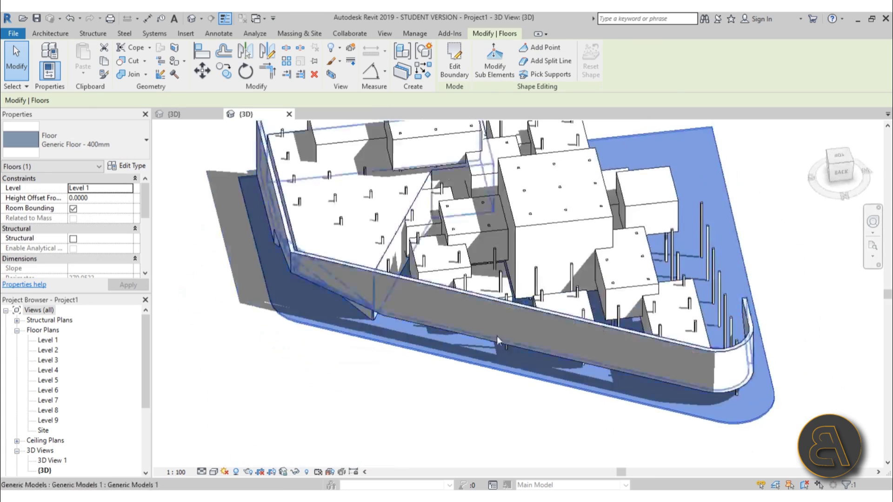
left_click(496, 303)
left_click(379, 272)
scroll(628, 185, "down", 3)
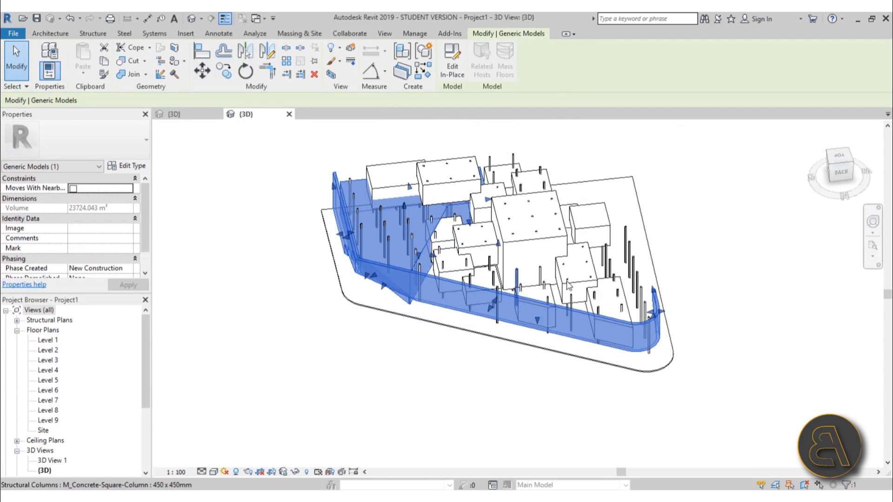
left_click(628, 185)
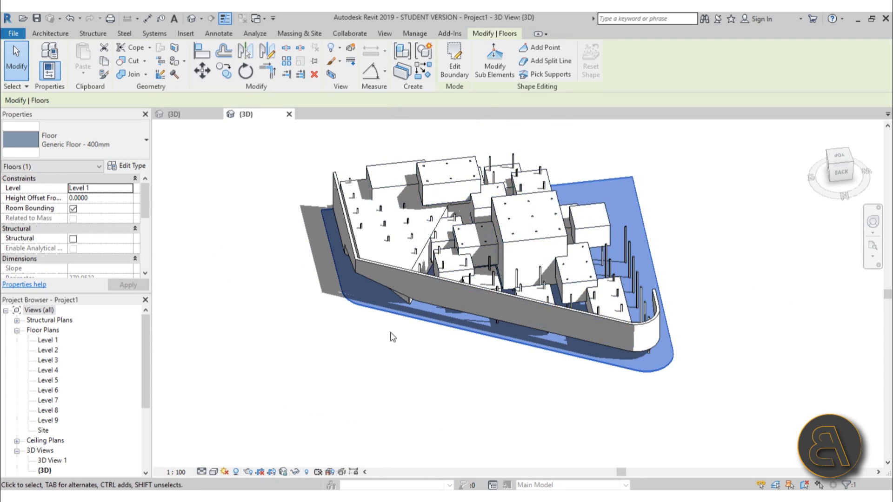
Step: Select the perimeter wall's generic model near its notched corner and open it for in-place editing
middle_click_drag(358, 399, 475, 344, "shift")
scroll(486, 332, "up", 5)
left_click(484, 328)
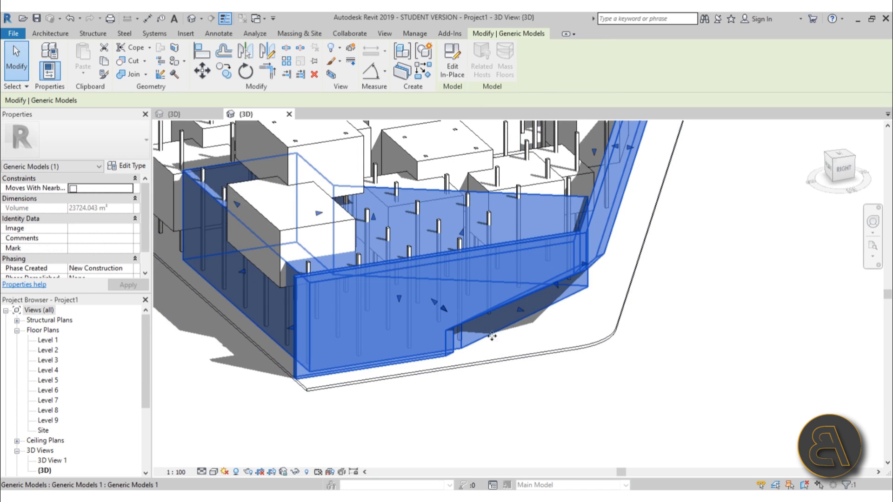
left_click(453, 70)
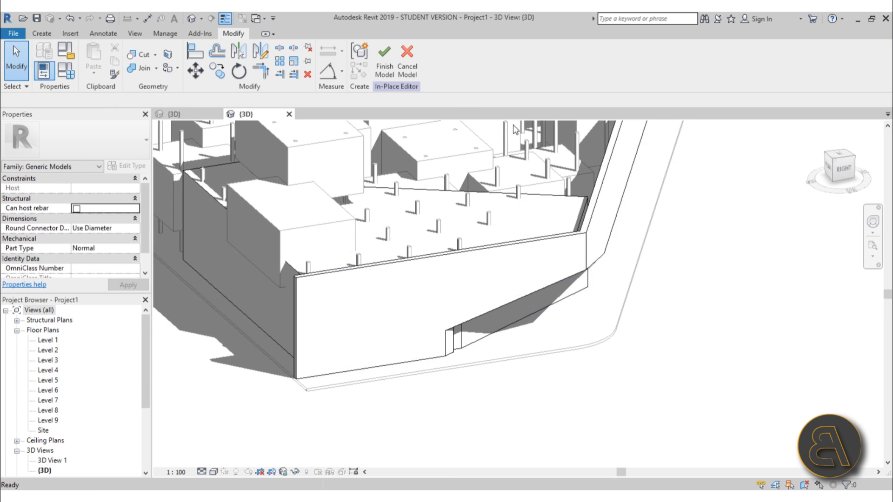
Step: Select the perimeter wall's solid extrusion, open its sketch for viewing, and return to the model
scroll(579, 317, "down", 2)
middle_click_drag(563, 326, 540, 344, "shift")
left_click(548, 297)
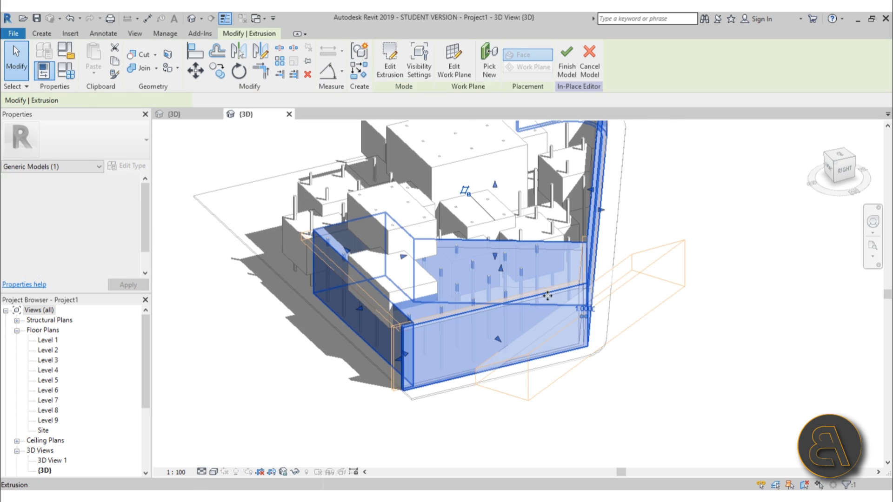
mouse_move(573, 260)
middle_mouse_down("shift")
mouse_move(635, 272)
mouse_move(681, 246)
mouse_move(534, 255)
mouse_move(578, 324)
mouse_move(566, 310)
middle_mouse_up("shift")
left_click(386, 76)
left_click(384, 56)
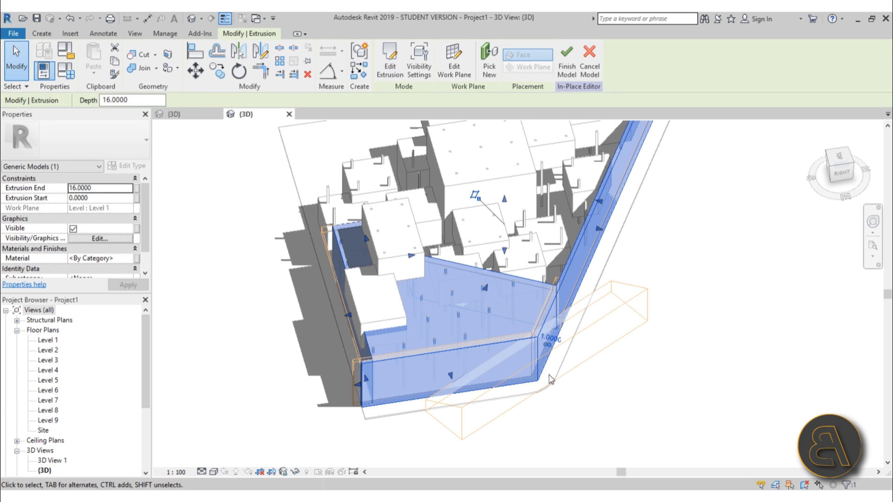
Step: Select and examine the void extrusion that runs along the inner edge of the perimeter wall
middle_click_drag(461, 386, 437, 351, "shift")
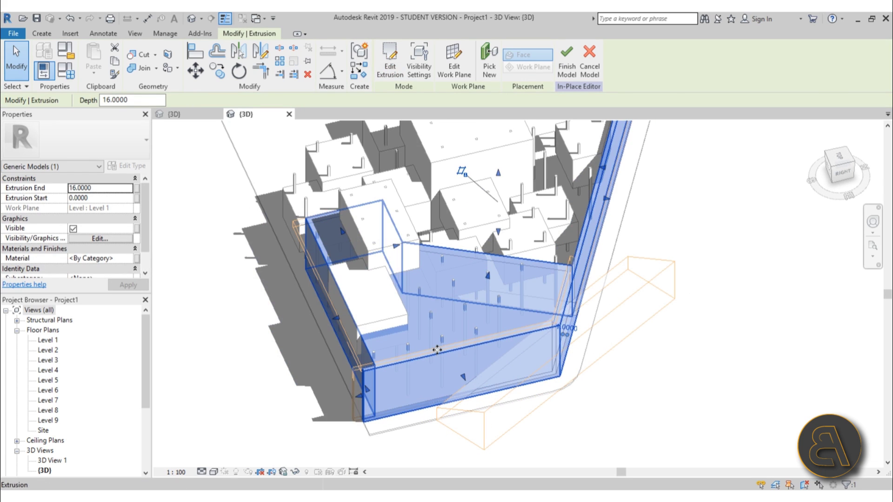
left_click(461, 347)
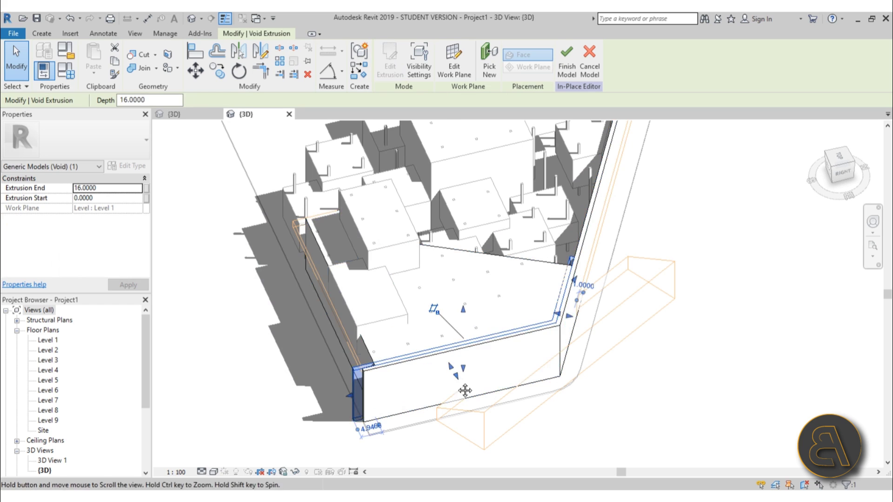
middle_click_drag(464, 391, 526, 372, "shift")
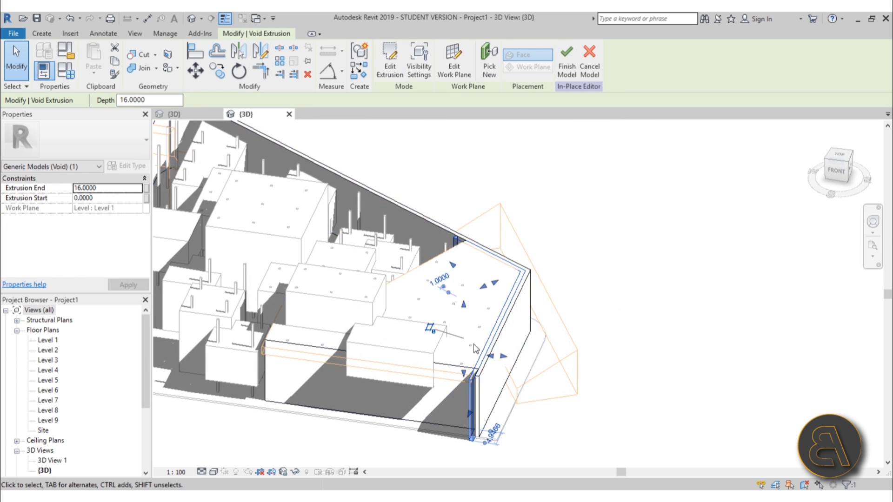
scroll(441, 265, "up", 1)
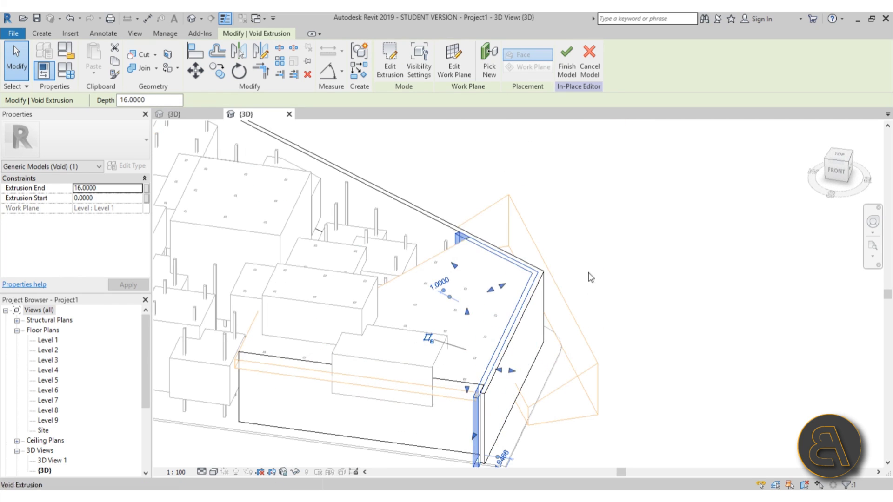
Step: Deselect the void extrusion and leave the in-place editor of the perimeter model
left_click(606, 270)
middle_click_drag(607, 268, 521, 437, "shift")
left_click(531, 364)
left_click(616, 406)
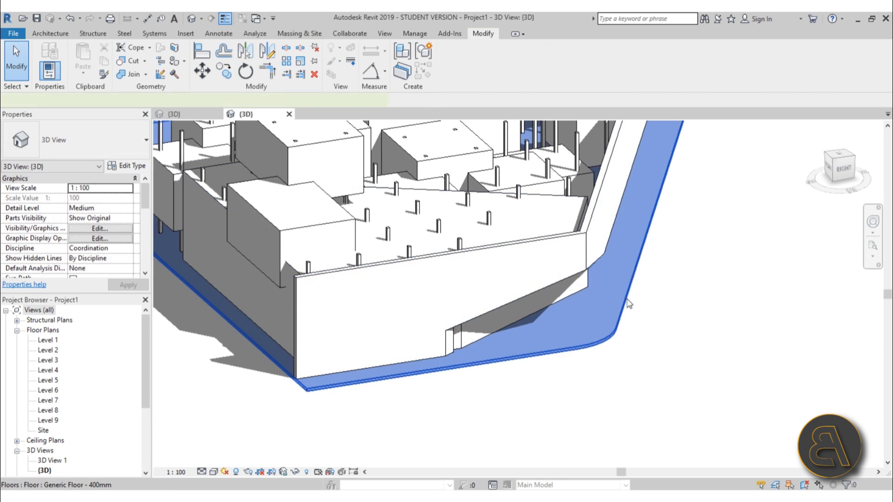
left_click(606, 289)
left_click(684, 315)
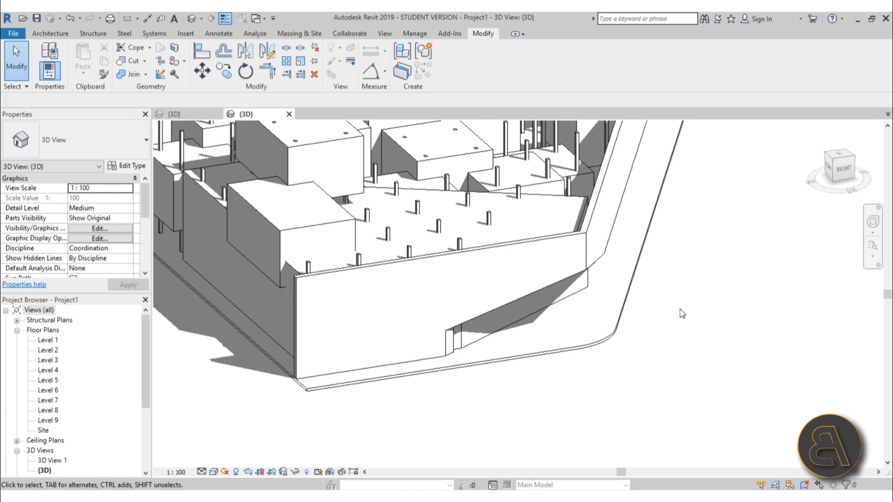
Step: View the massing model from its open side, then switch to the other open 3D view with the detailed building
scroll(682, 314, "down", 5)
middle_click_drag(677, 317, 501, 332, "shift")
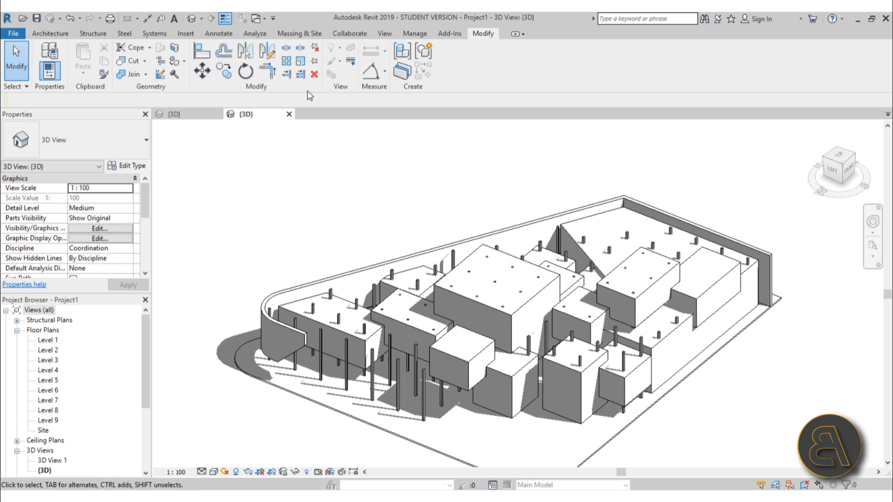
left_click(174, 114)
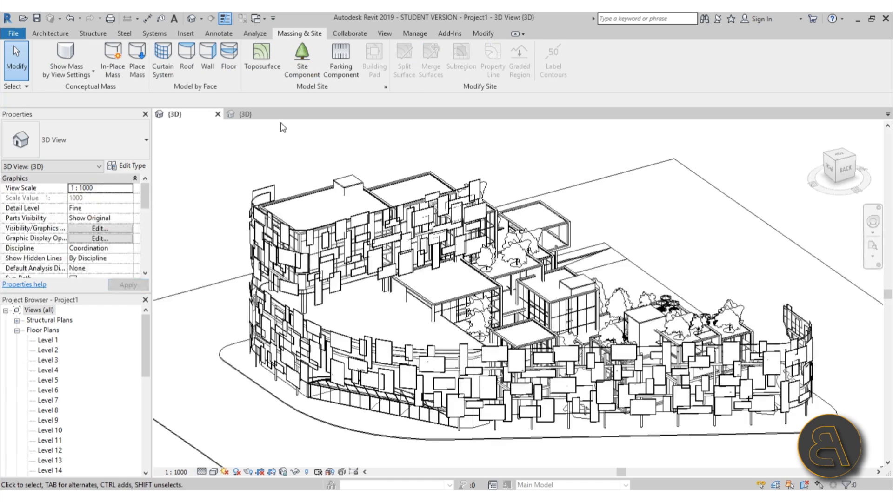
Step: View the detailed building from the facade and courtyard sides, ending close on the box-shaped volumes in the courtyard
scroll(410, 205, "down", 3)
mouse_move(621, 409)
middle_mouse_down("shift")
mouse_move(612, 396)
mouse_move(616, 410)
middle_mouse_up("shift")
middle_click_drag(421, 430, 752, 372, "shift")
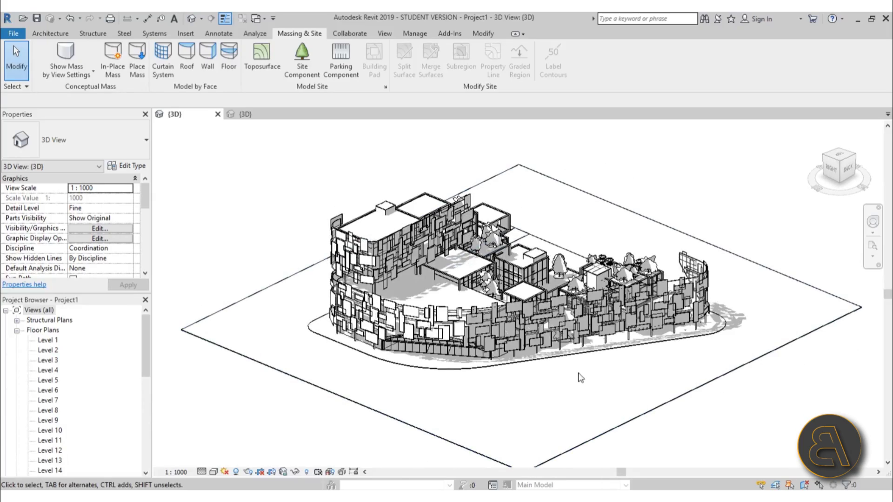
middle_click_drag(660, 379, 709, 344, "shift")
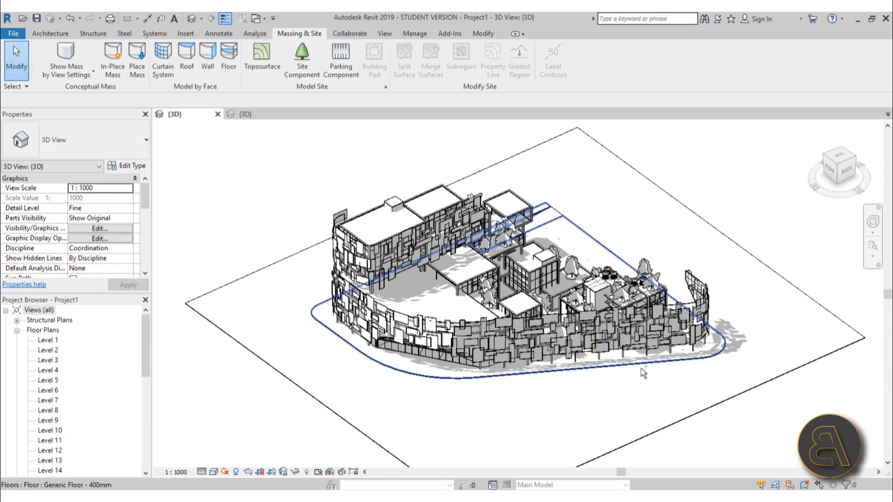
middle_click_drag(643, 372, 536, 359, "shift")
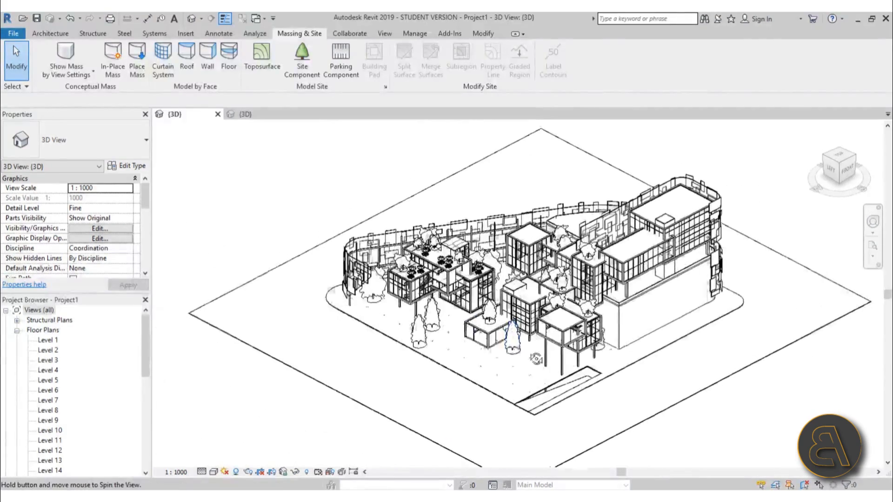
scroll(536, 359, "up", 8)
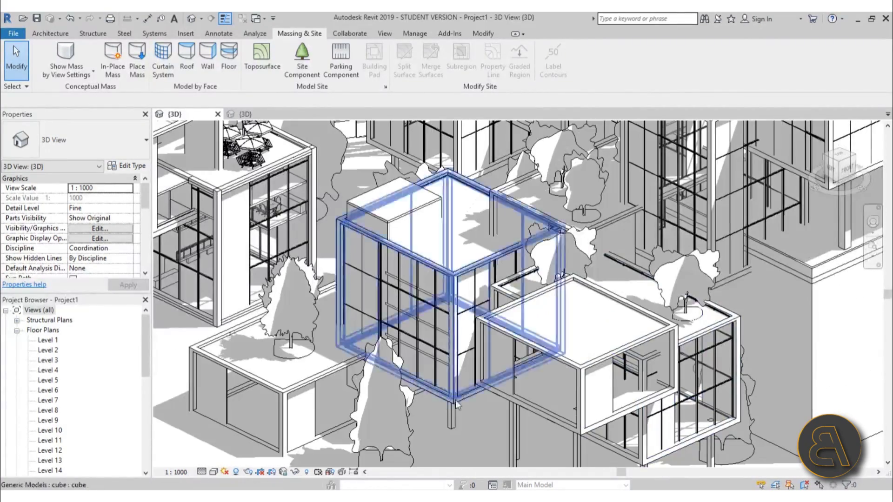
Step: Select the tall glazed cube generic model on Level 3 in the courtyard and view it among the other volumes
scroll(491, 423, "down", 3)
middle_click_drag(494, 421, 488, 392, "shift")
left_click(487, 384)
scroll(492, 431, "down", 5)
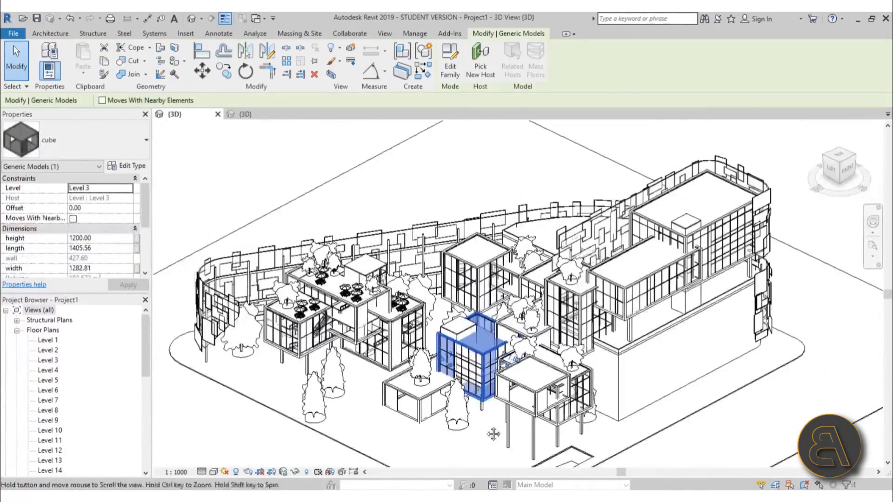
middle_click_drag(492, 431, 526, 415, "shift")
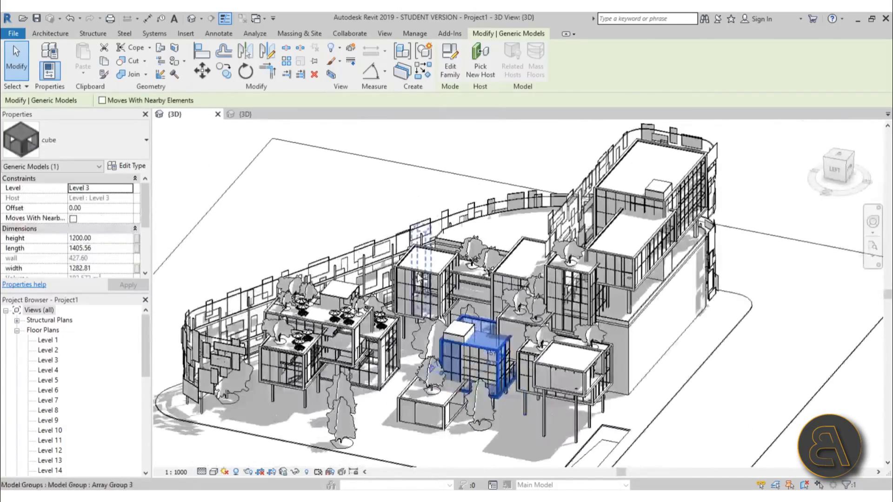
Step: Select the open cube generic model raised on tall columns and view its surroundings
scroll(493, 293, "up", 4)
mouse_move(494, 298)
middle_mouse_down("shift")
mouse_move(445, 316)
mouse_move(477, 320)
middle_mouse_up("shift")
left_click(427, 324)
scroll(427, 324, "down", 5)
middle_click_drag(427, 329, 424, 332, "shift")
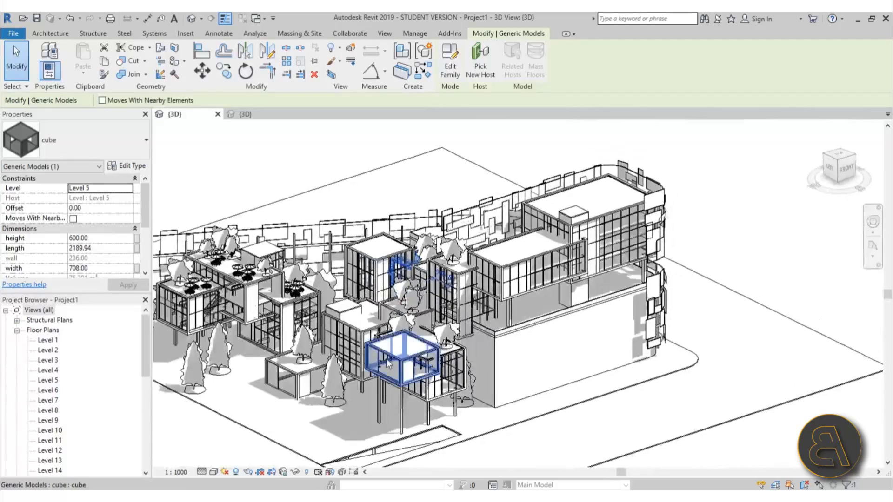
middle_click_drag(368, 428, 457, 404)
scroll(409, 398, "up", 1)
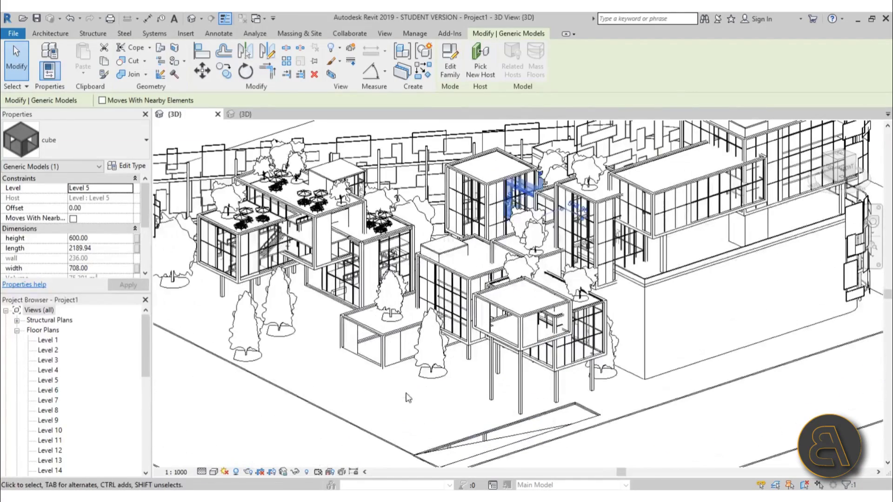
Step: Select the low cube with the tree on its roof, then the glazed cube beneath the raised one
left_click(407, 398)
left_click(401, 361)
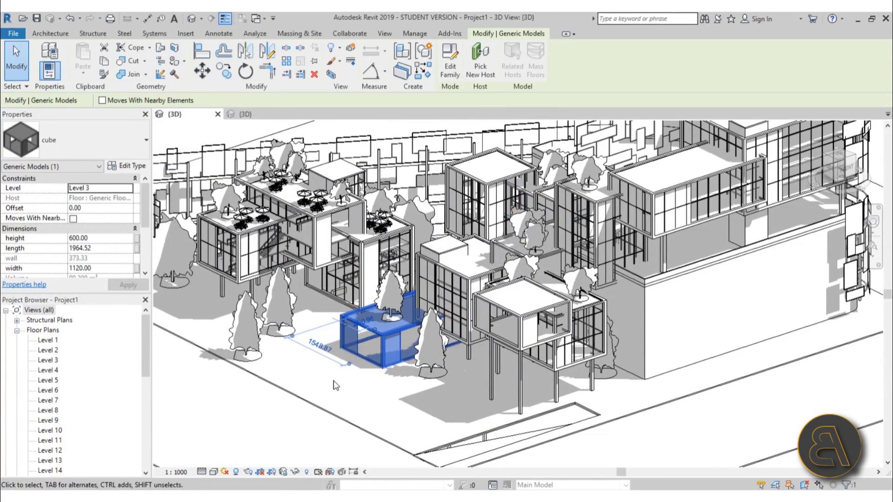
scroll(471, 358, "up", 4)
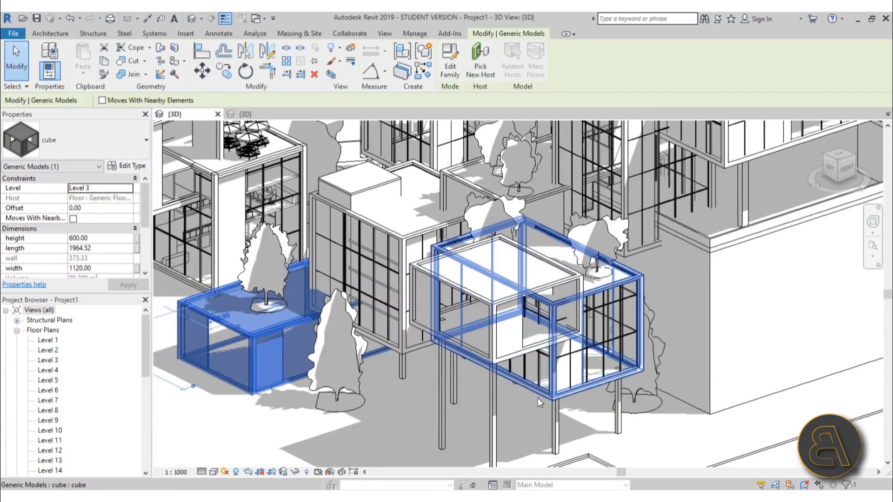
left_click(538, 397)
scroll(564, 350, "down", 3)
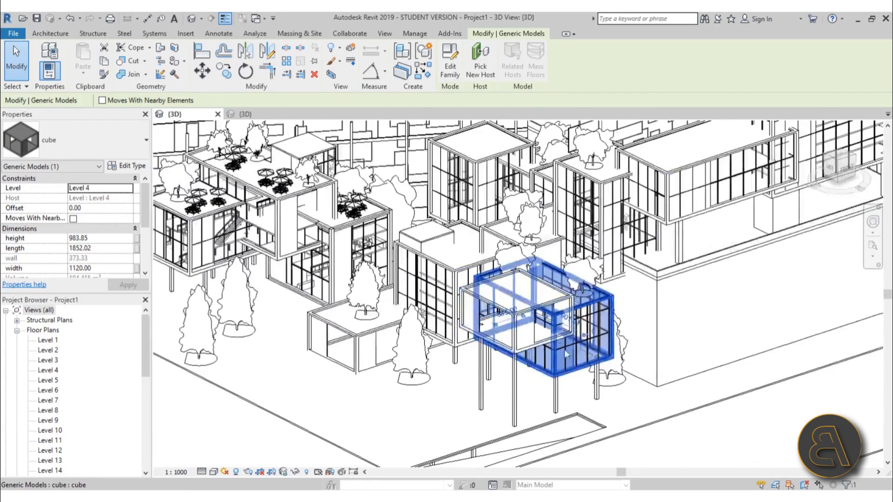
scroll(462, 226, "down", 4)
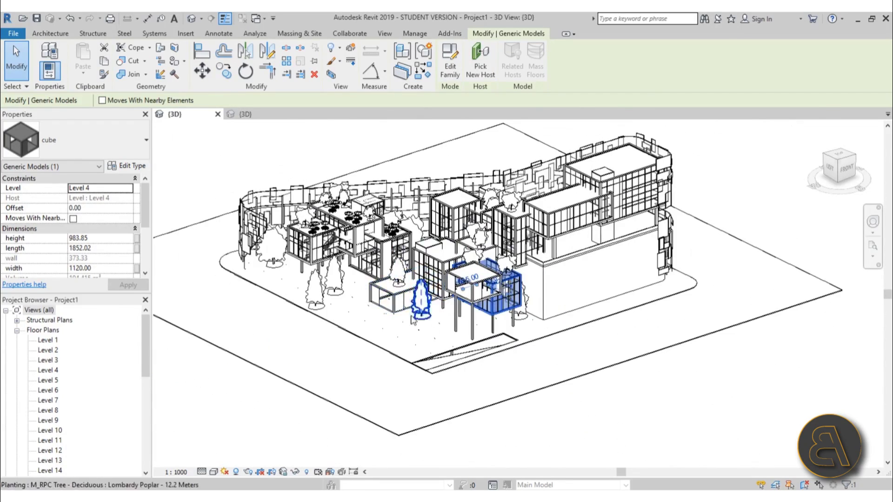
middle_click_drag(423, 317, 434, 140, "shift")
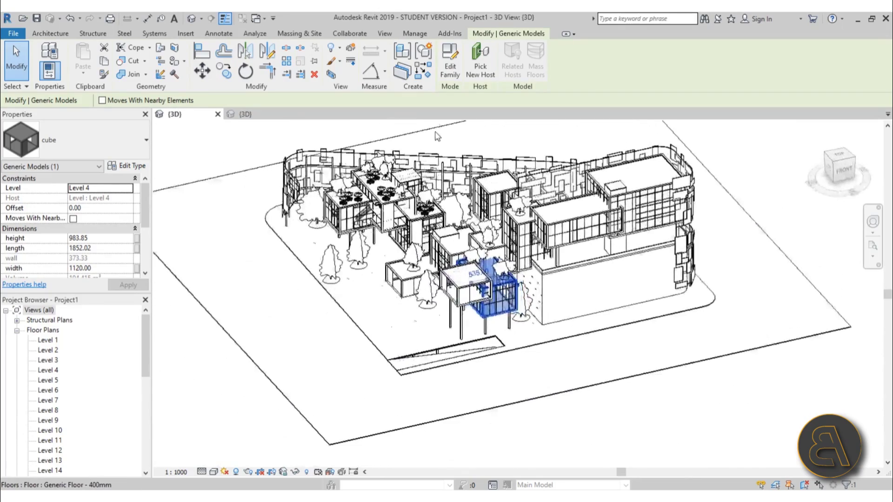
Step: Open the selected cube's family for editing and display its Ref. Level floor plan
left_click(450, 71)
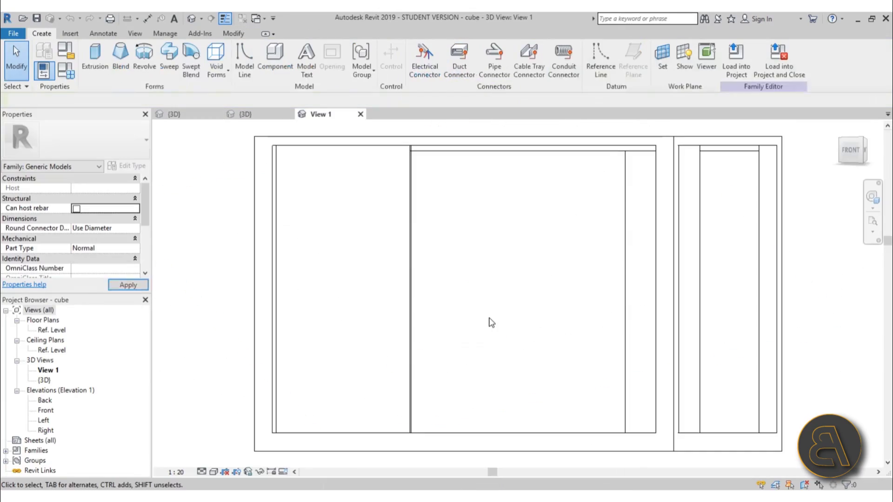
scroll(415, 231, "down", 2)
middle_click_drag(415, 231, 349, 330, "shift")
double_click(52, 330)
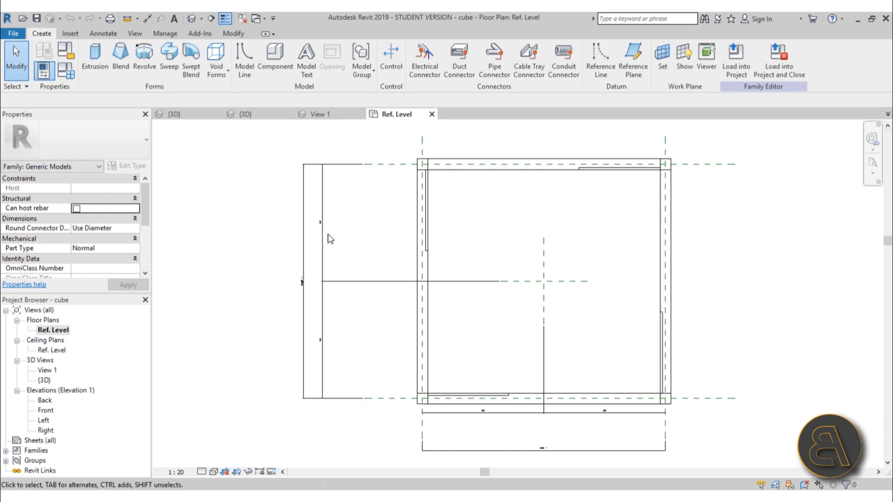
Step: Examine the length and width dimension labels around the cube frame in the Ref. Level plan
scroll(393, 265, "down", 3)
scroll(393, 273, "up", 6)
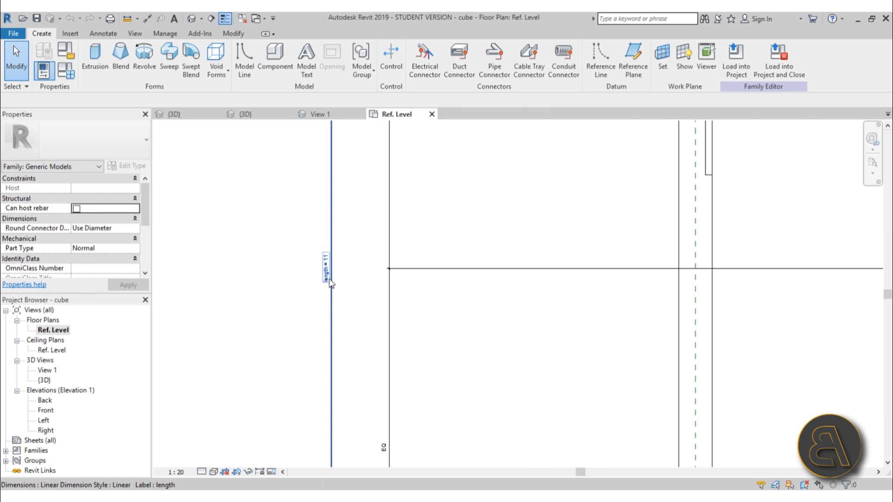
scroll(261, 190, "down", 4)
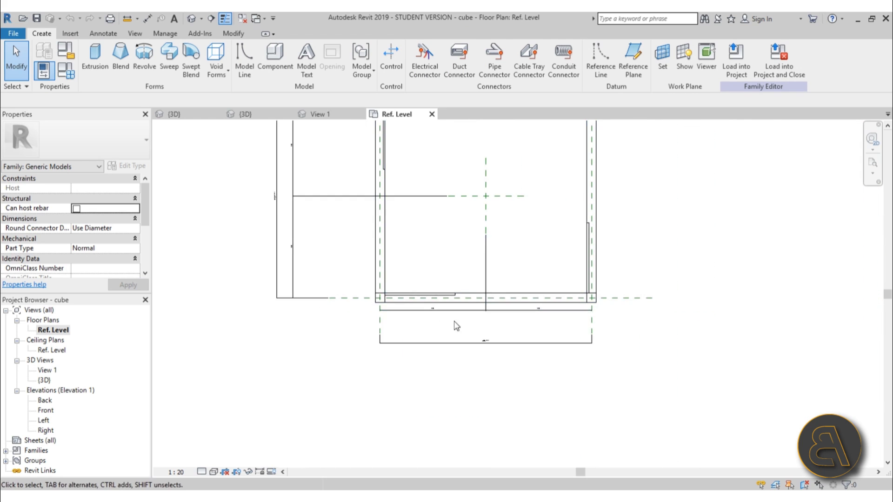
scroll(498, 361, "up", 5)
scroll(515, 371, "down", 4)
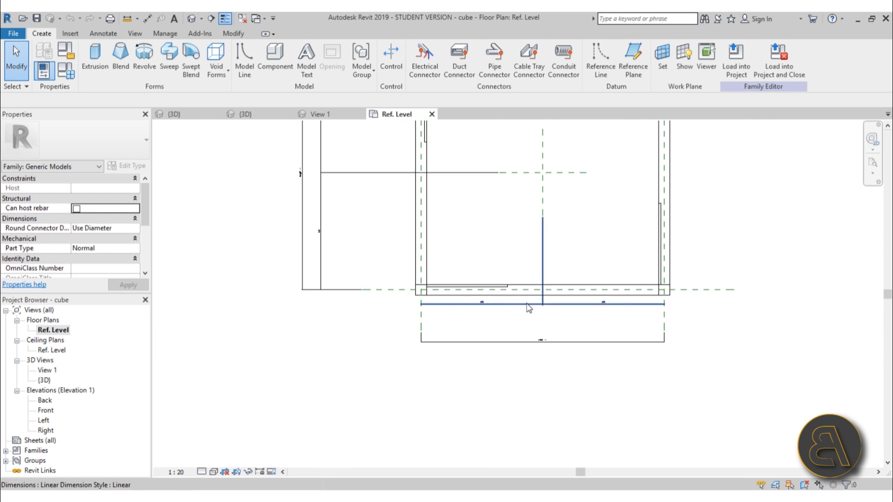
scroll(452, 238, "down", 3)
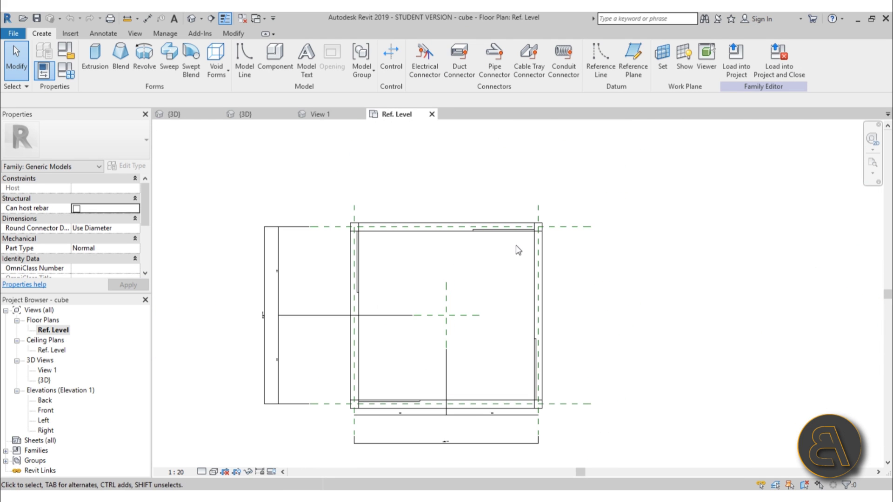
Step: Stretch the cube frame in plan by its reference planes to about 13.9 wide and 20.1 long, and view it in 3D
left_click(539, 214)
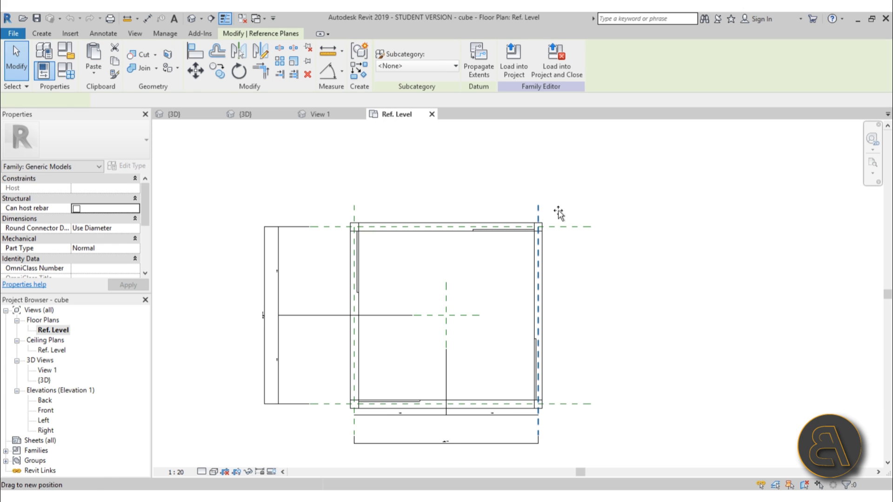
left_click_drag(559, 213, 593, 154)
scroll(429, 221, "down", 3)
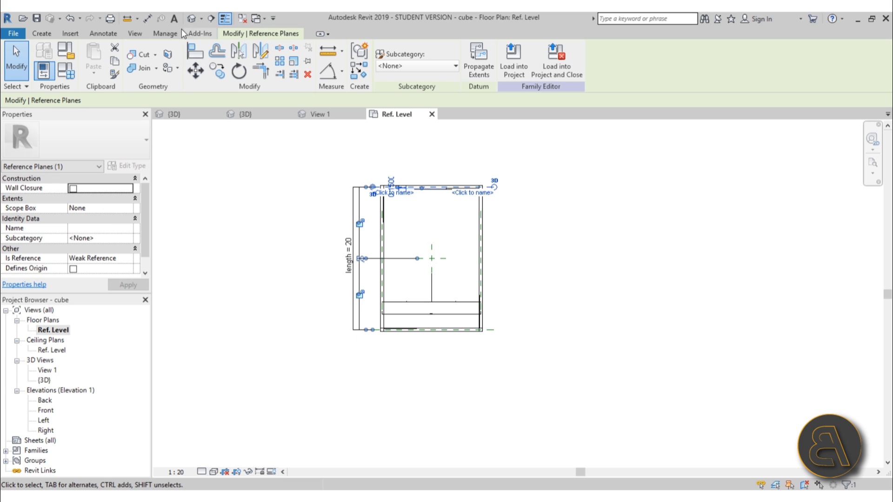
left_click(194, 20)
middle_click_drag(582, 242, 535, 394, "shift")
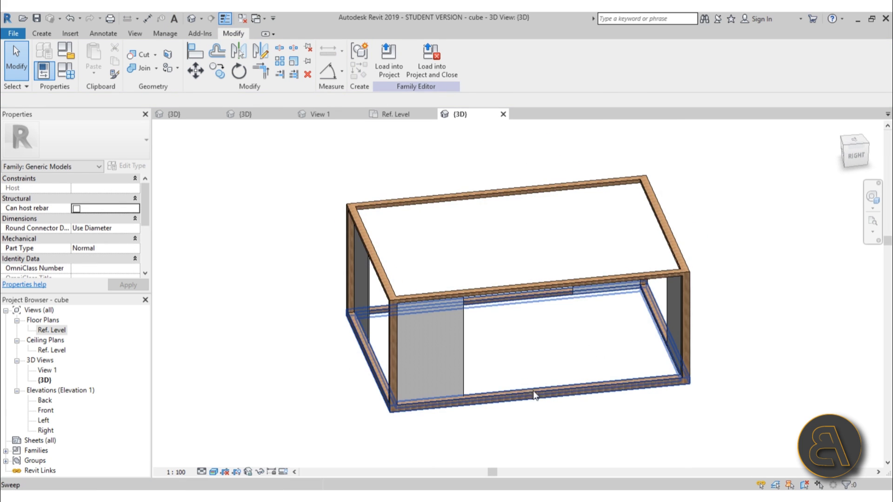
Step: Open the Front elevation of the cube family and examine the height dimension label
double_click(48, 411)
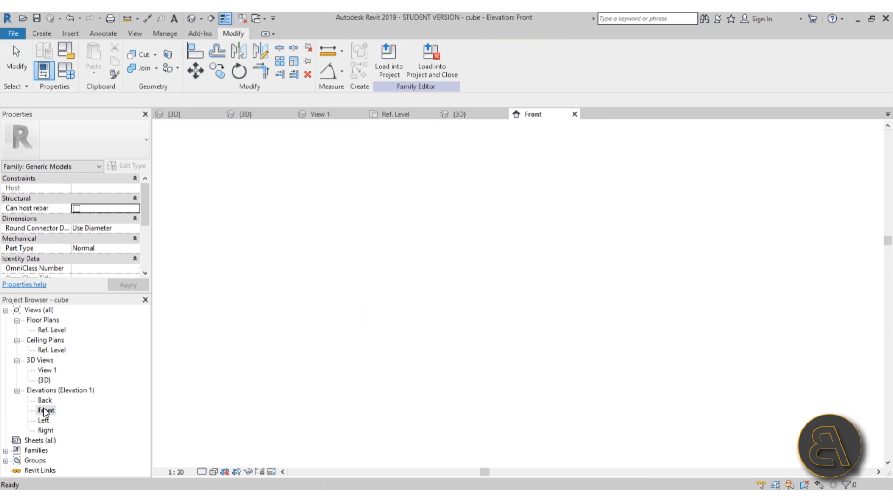
scroll(370, 253, "down", 1)
scroll(316, 354, "up", 3)
scroll(316, 354, "up", 4)
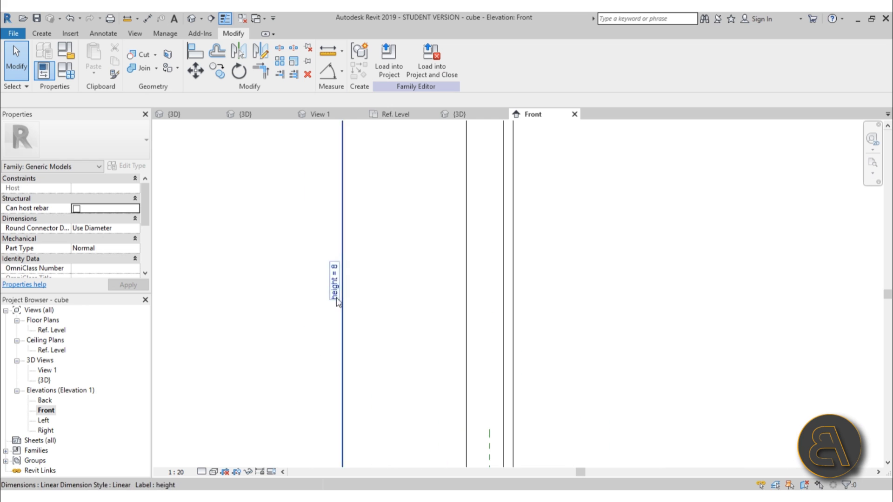
scroll(338, 259, "down", 4)
scroll(338, 259, "down", 3)
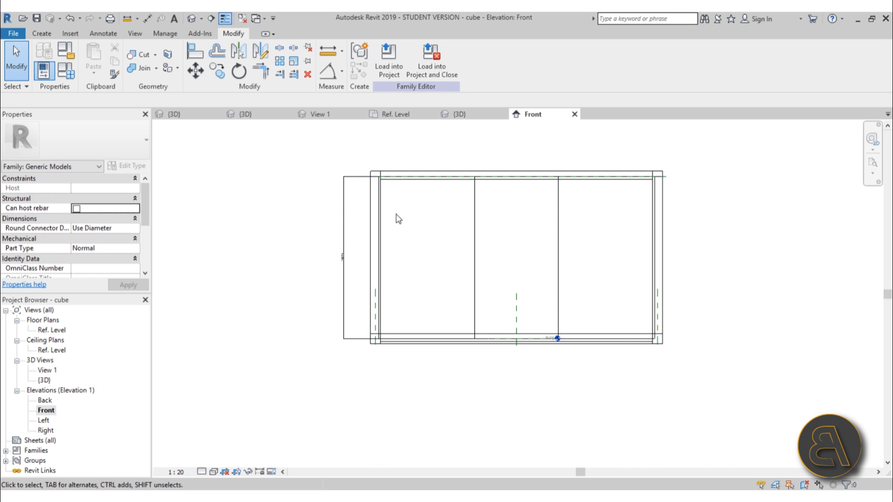
Step: Try to select the roof reference plane along the upper edge of the frame in the Front elevation
left_click(396, 181)
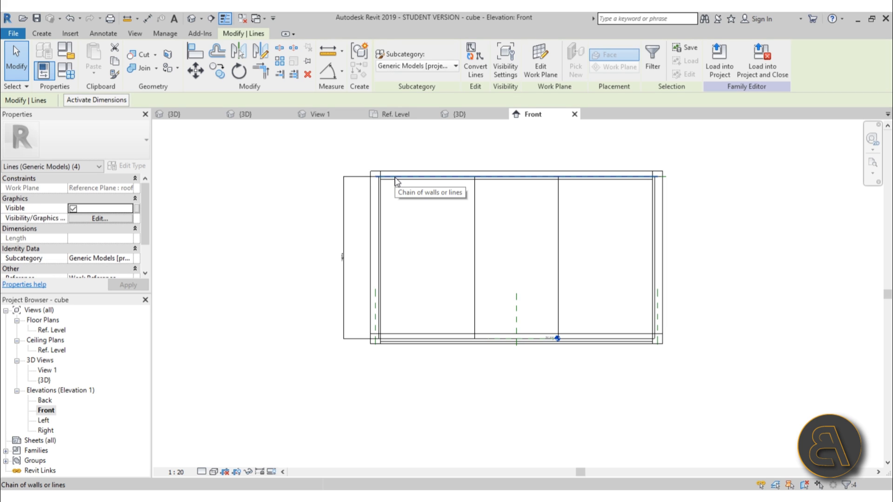
left_click(384, 169)
scroll(378, 188, "up", 5)
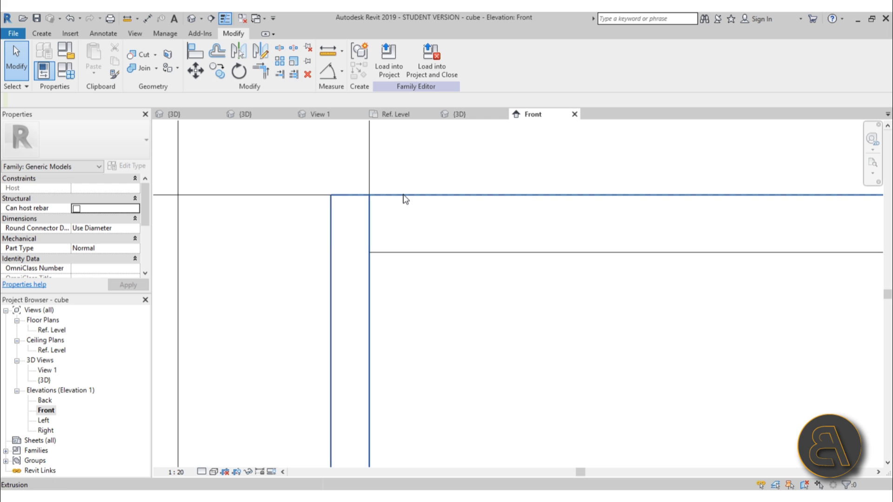
left_click(404, 196)
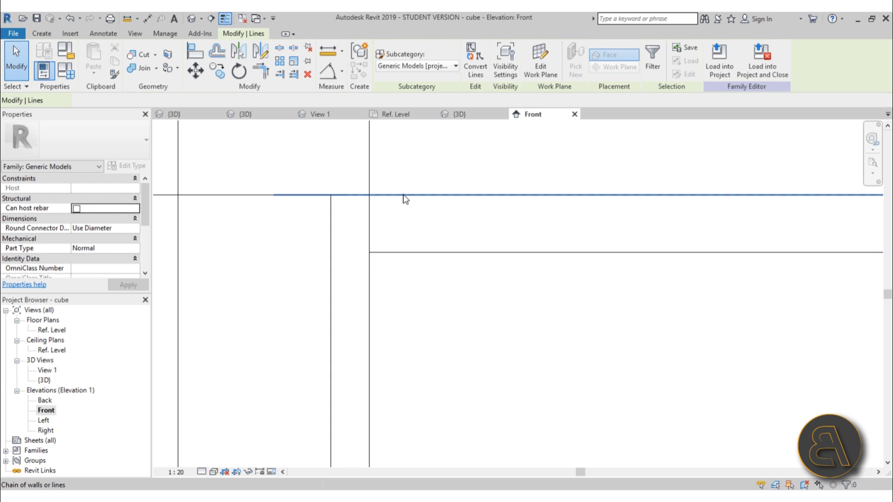
left_click(424, 261)
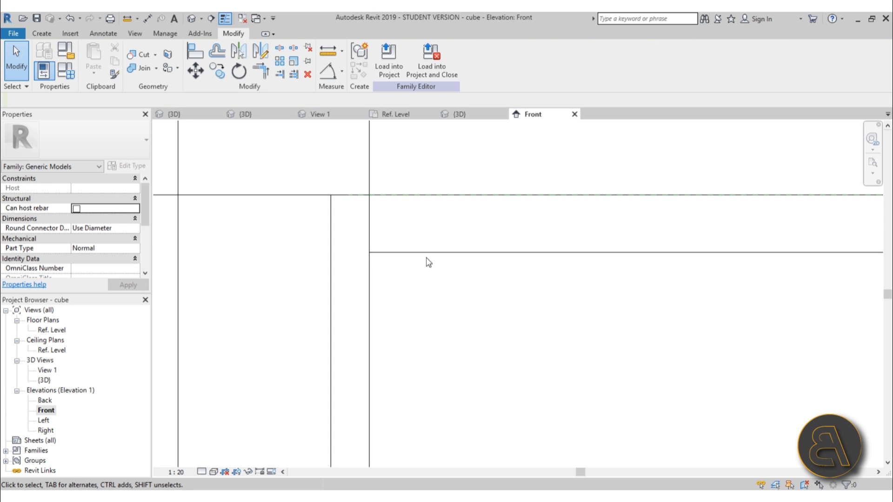
left_click(411, 195)
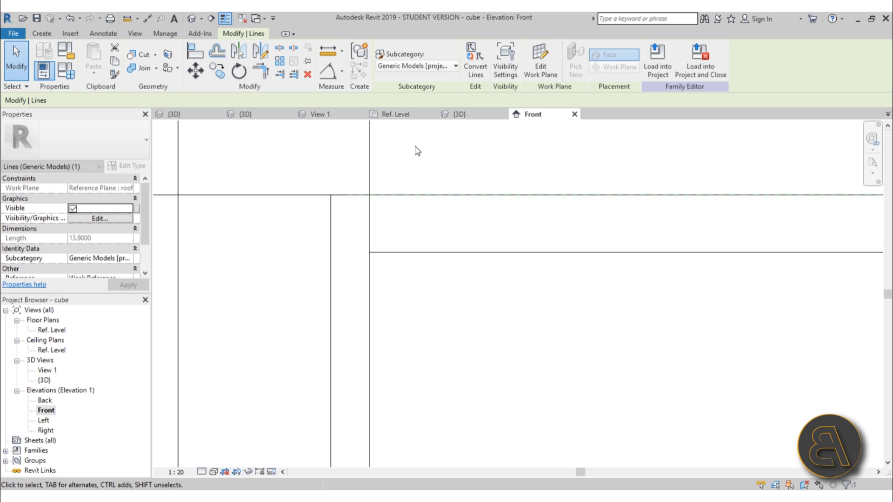
Step: Set the cube's height parameter to 10 in the Family Types and apply it to the frame
scroll(384, 228, "down", 9)
middle_click_drag(430, 274, 372, 153)
scroll(374, 161, "down", 1)
middle_click_drag(382, 195, 385, 234)
left_click(67, 55)
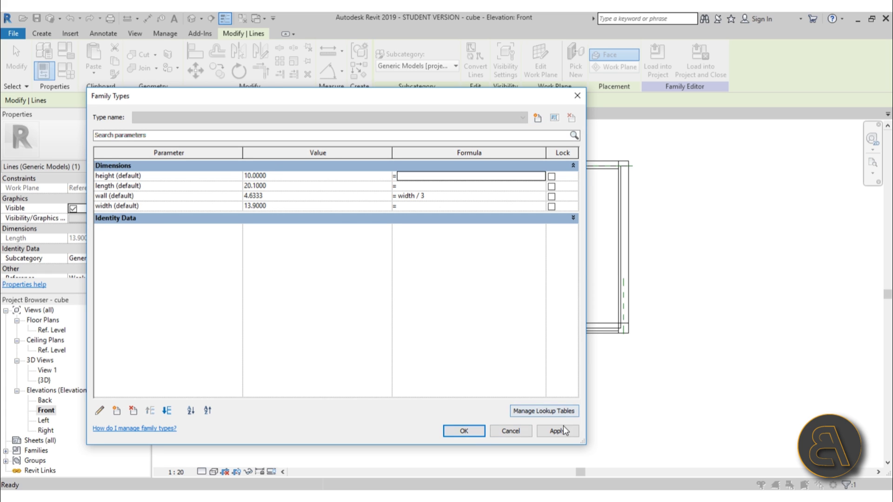
left_click(467, 438)
middle_click_drag(570, 192, 565, 265)
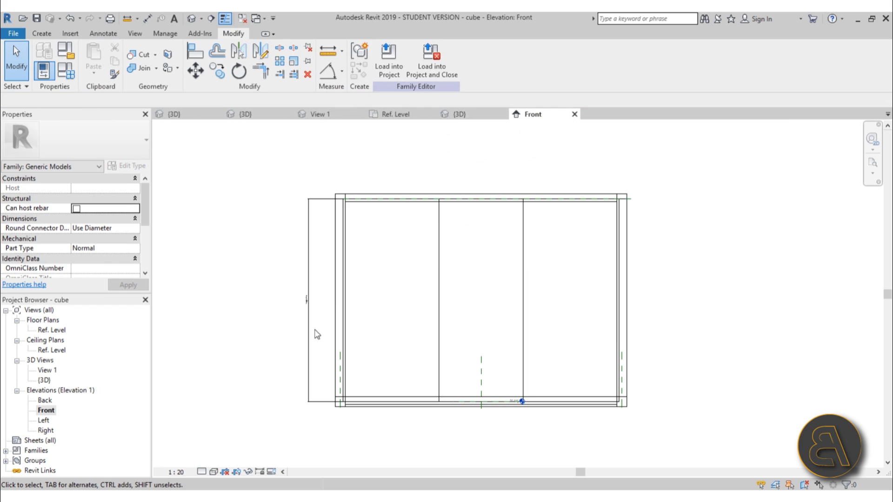
Step: Check the height dimension in the Front elevation, then return to the cube family's 3D view
scroll(316, 333, "up", 4)
scroll(323, 316, "down", 5)
middle_click_drag(415, 324, 409, 322)
middle_click_drag(445, 298, 443, 296)
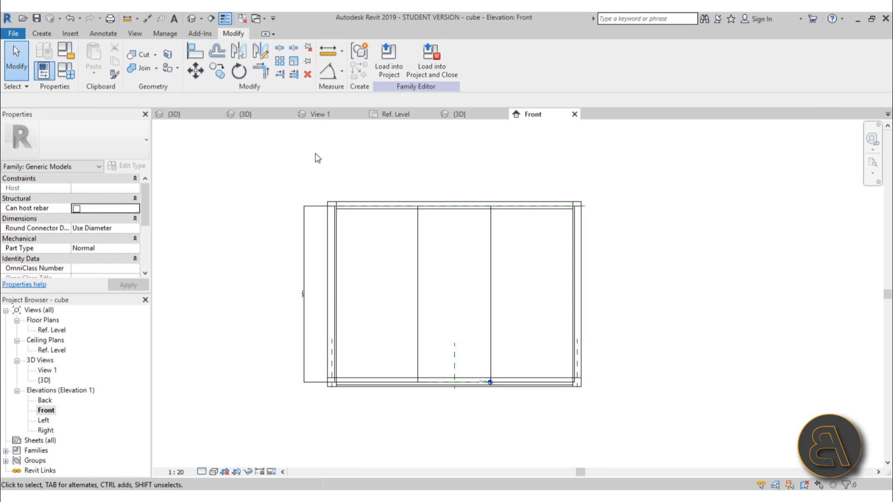
double_click(45, 380)
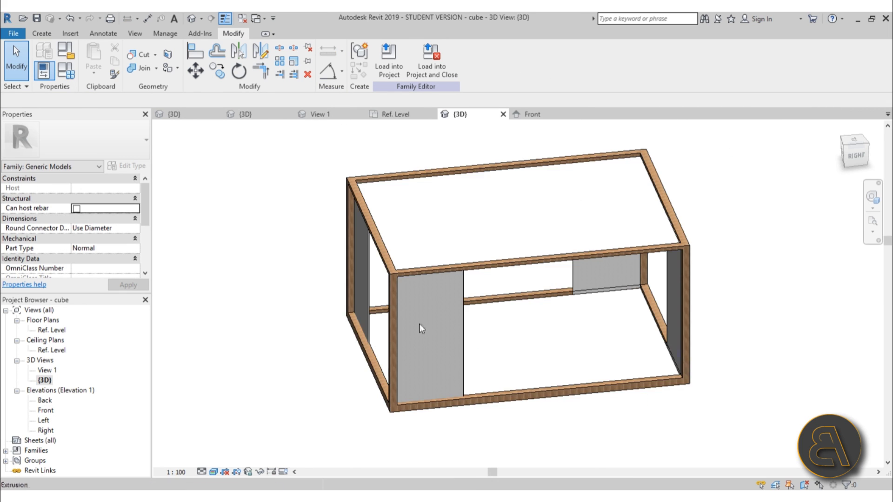
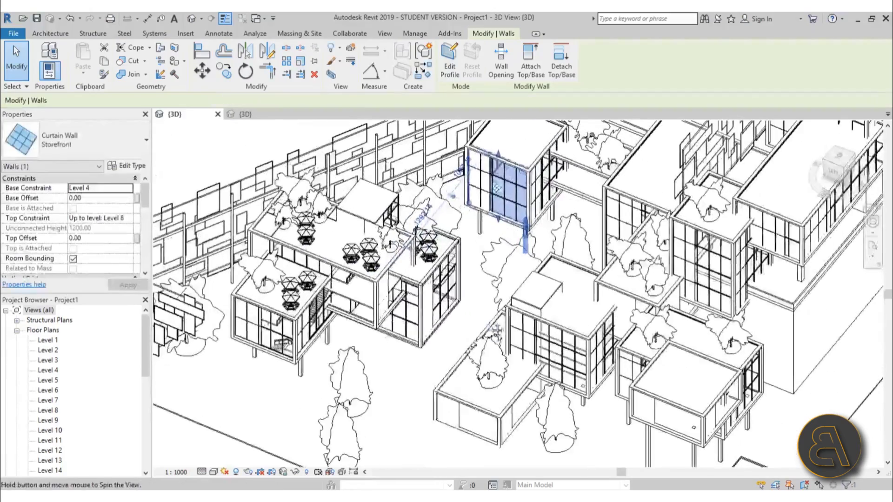
Step: Select the connected Generic - 200mm walls that form the core shaft rising through the roof of the central curtain-walled cube
scroll(510, 168, "up", 3)
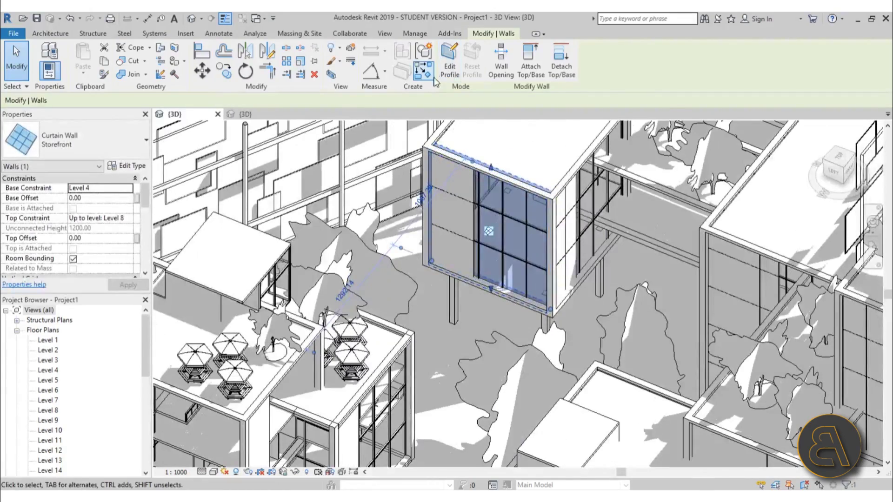
scroll(509, 163, "down", 4)
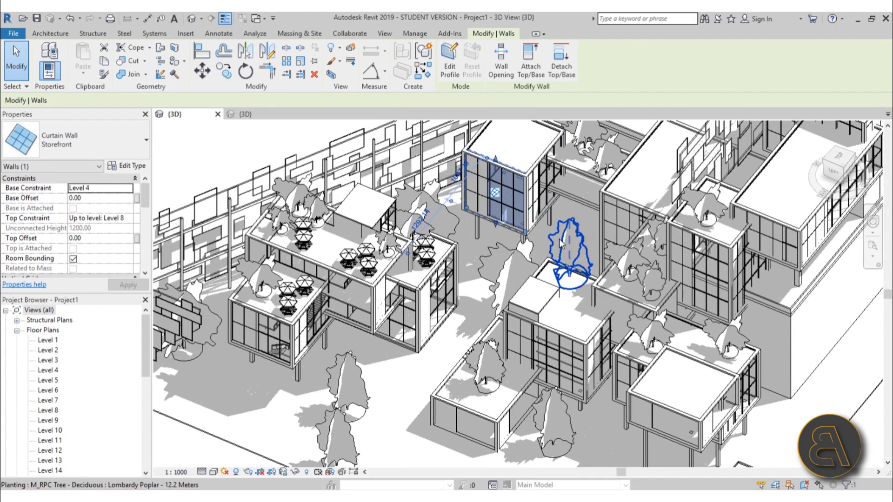
scroll(535, 363, "up", 3)
middle_click_drag(606, 261, 540, 263)
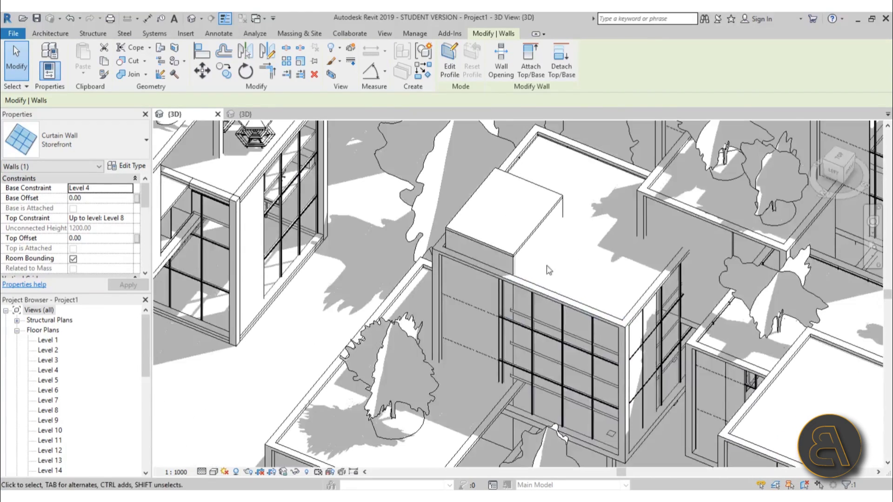
scroll(565, 223, "up", 5)
left_click(564, 211)
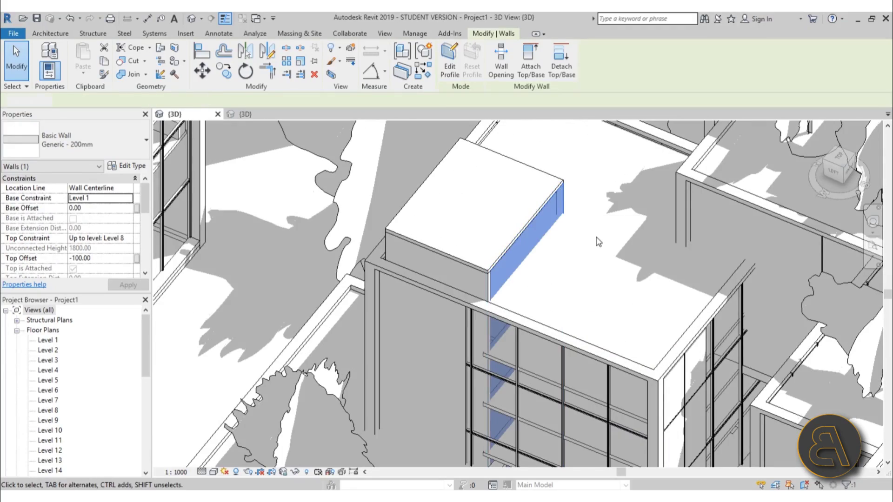
left_click(597, 239)
key("Tab")
left_click(566, 204)
Step: Examine how the selected core walls run through the cube from the ground to above its roof, and clear the selection
scroll(524, 146, "down", 5)
middle_click_drag(524, 146, 621, 245, "shift")
scroll(493, 244, "up", 5)
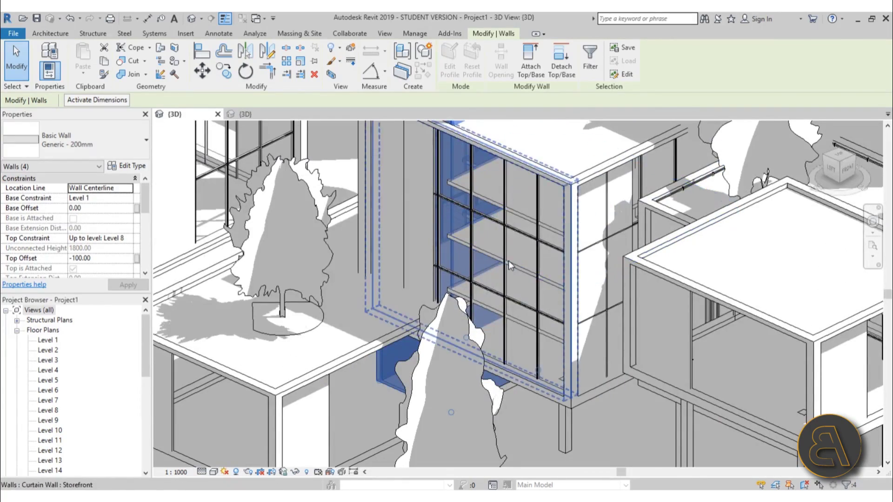
scroll(500, 258, "down", 1)
scroll(516, 309, "down", 1)
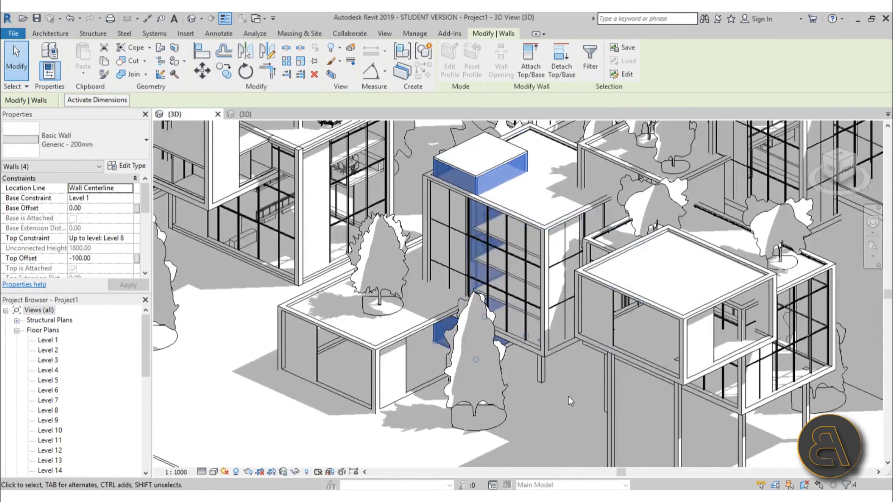
scroll(554, 286, "up", 4)
scroll(553, 287, "up", 3)
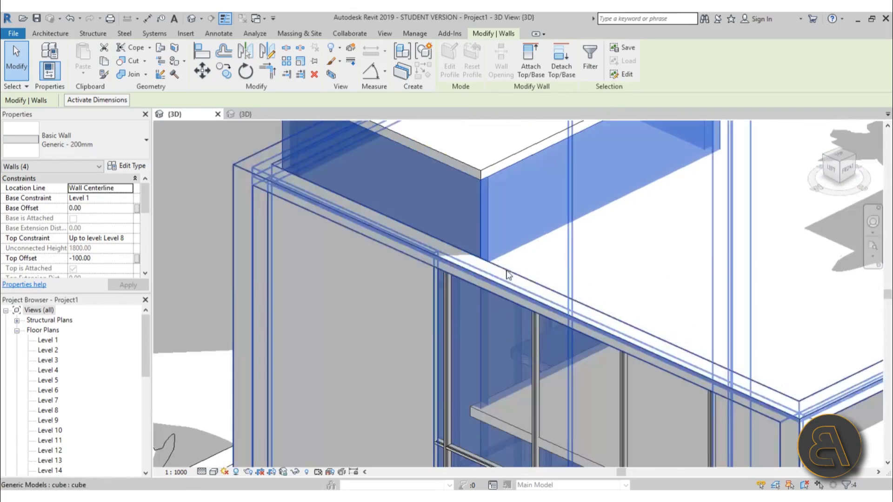
scroll(510, 217, "down", 6)
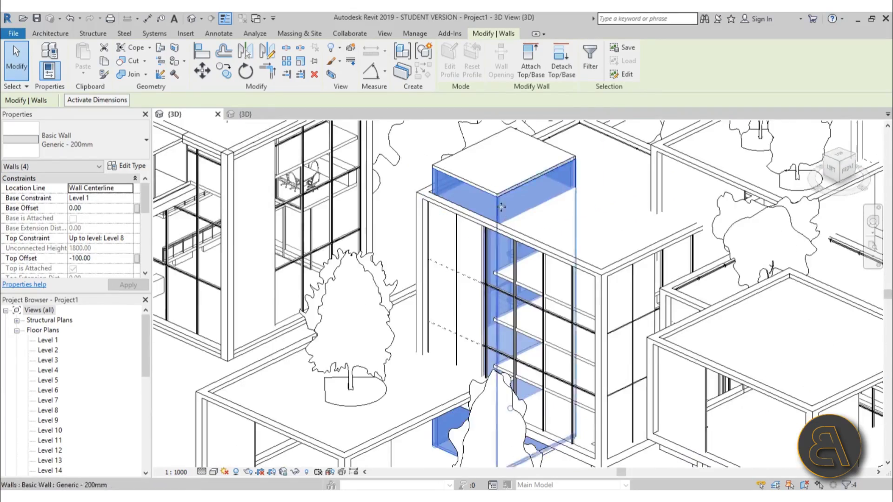
middle_click_drag(571, 384, 585, 354, "shift")
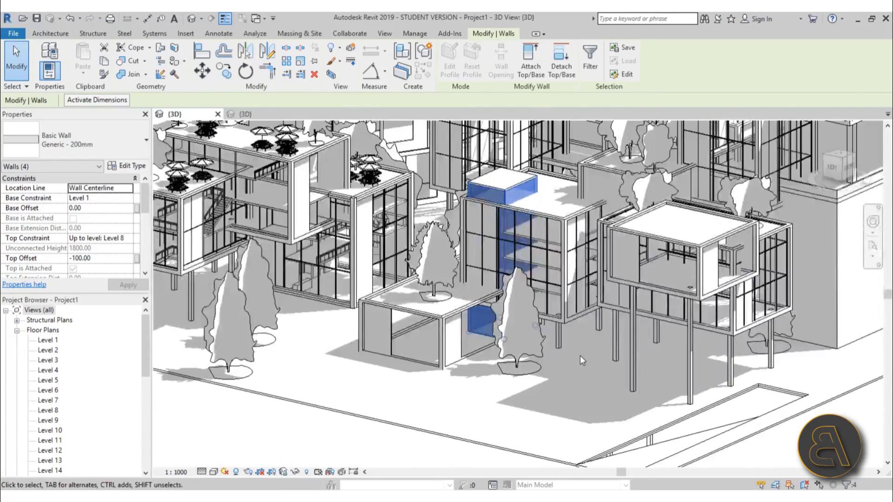
left_click(580, 355)
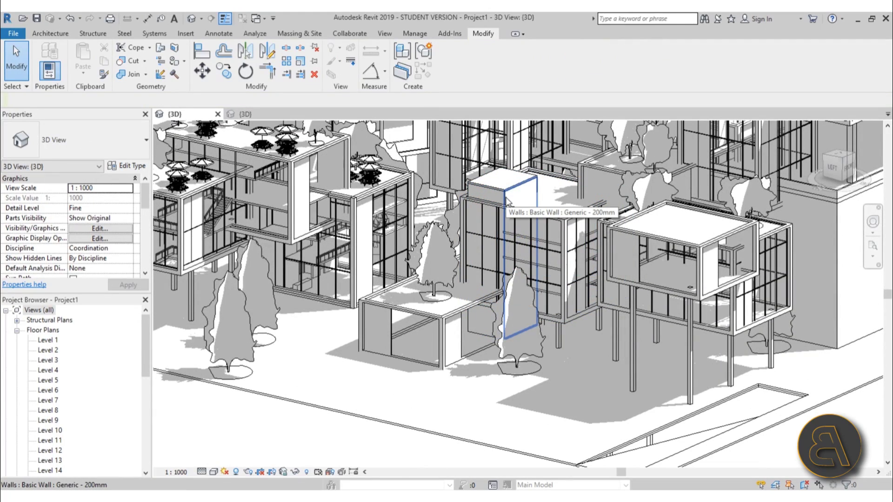
Step: Inspect an element of the stacked cubes up close and from another angle, and clear the selection
scroll(512, 209, "down", 3)
scroll(548, 273, "up", 6)
scroll(549, 274, "up", 2)
left_click(540, 273)
scroll(539, 273, "down", 4)
middle_click_drag(531, 276, 497, 326, "shift")
scroll(539, 298, "down", 2)
left_click(604, 358)
Step: Examine the whole building from the front and back, including the cube frames and the curved panelled facade
scroll(577, 340, "down", 3)
scroll(540, 291, "up", 4)
scroll(540, 292, "down", 2)
scroll(472, 311, "down", 5)
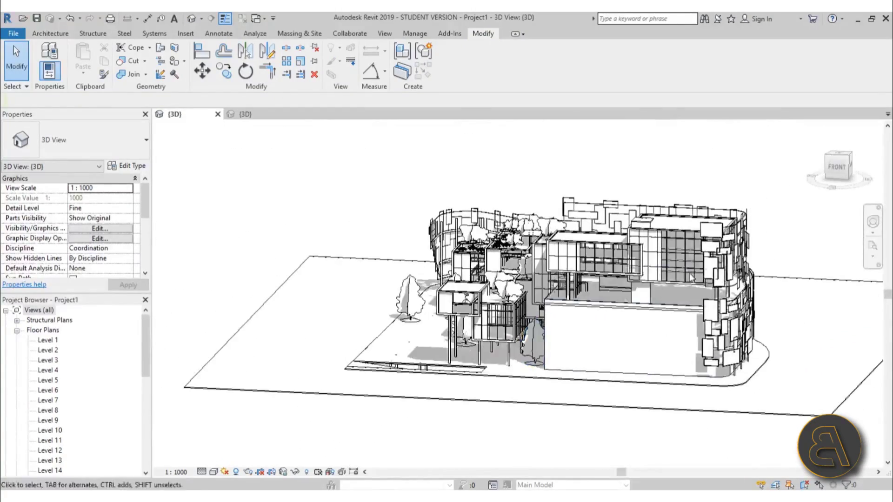
scroll(679, 274, "up", 5)
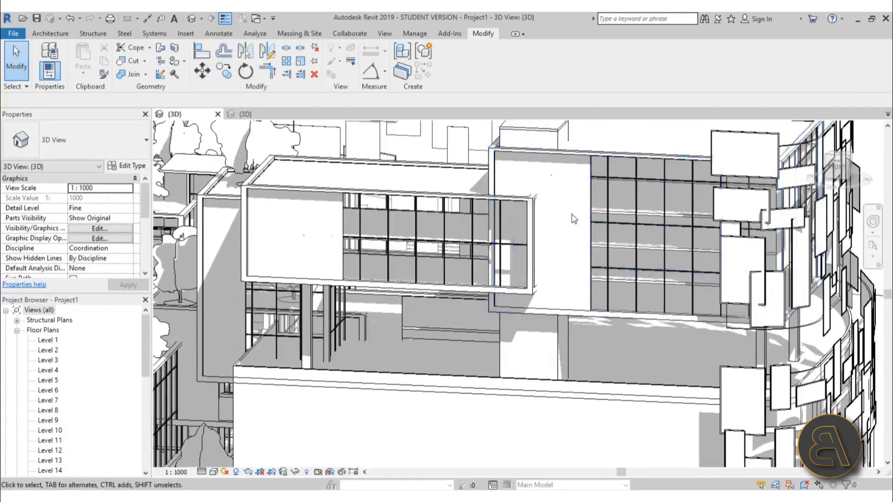
scroll(666, 288, "down", 6)
middle_click_drag(665, 289, 618, 356, "shift")
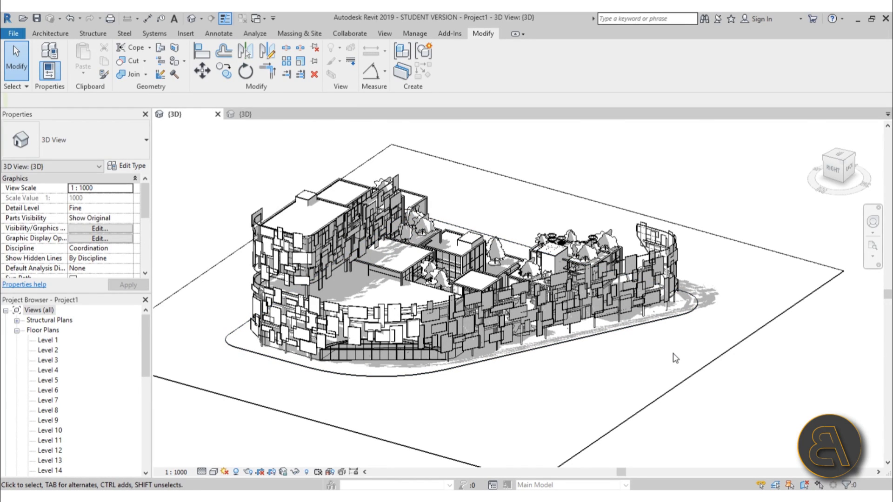
middle_click_drag(583, 440, 426, 421, "shift")
scroll(319, 275, "up", 5)
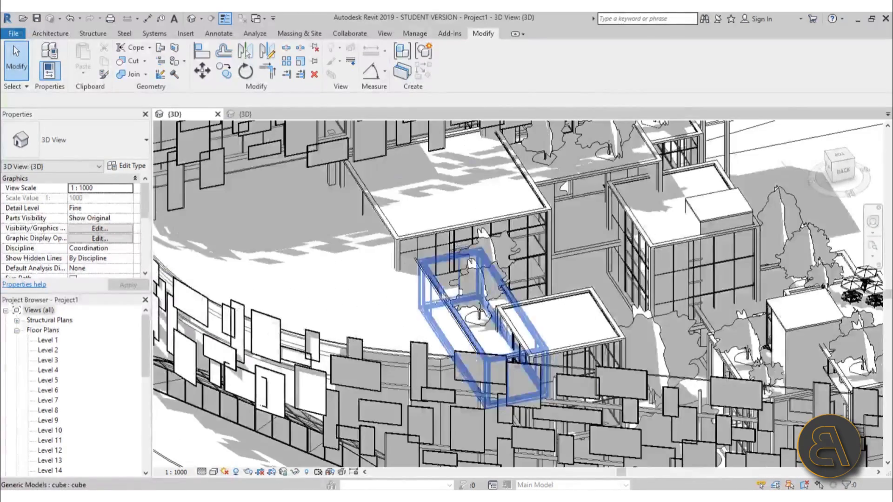
scroll(416, 305, "down", 5)
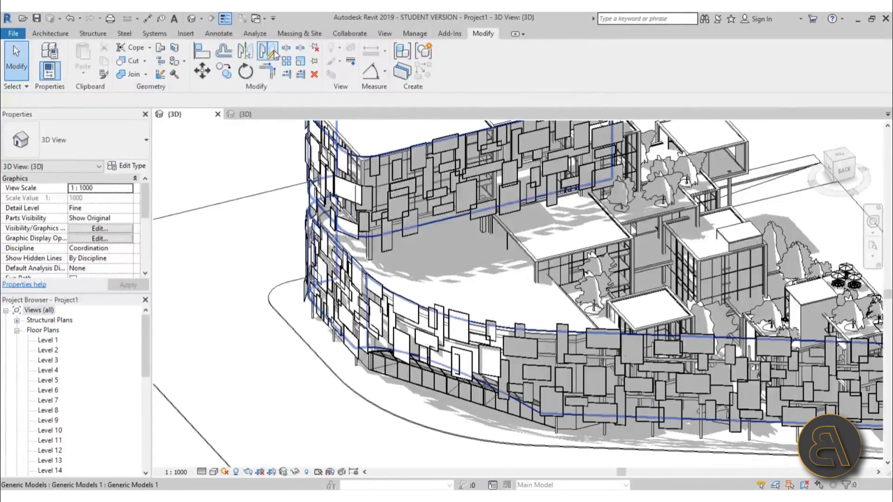
Step: Show mass form and floors, select the curved base mass to examine its shape behind the facade panels, and clear the selection
left_click(281, 35)
left_click(66, 54)
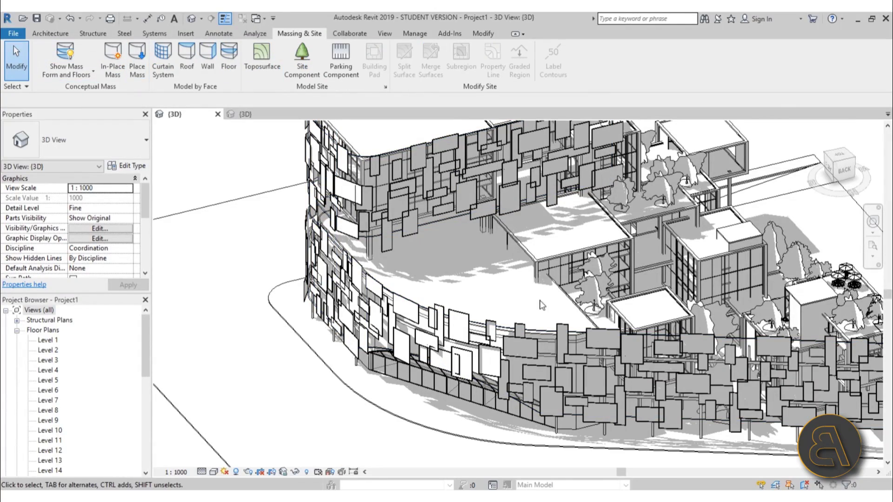
left_click(562, 299)
middle_click_drag(511, 317, 490, 390, "shift")
middle_click_drag(502, 311, 487, 280, "shift")
scroll(484, 316, "up", 3)
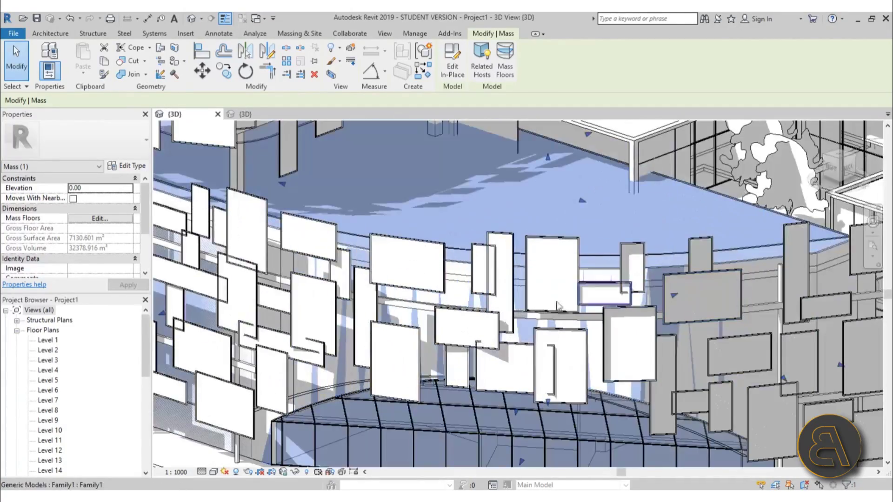
scroll(349, 202, "down", 3)
middle_click_drag(511, 360, 522, 337, "shift")
left_click(516, 336)
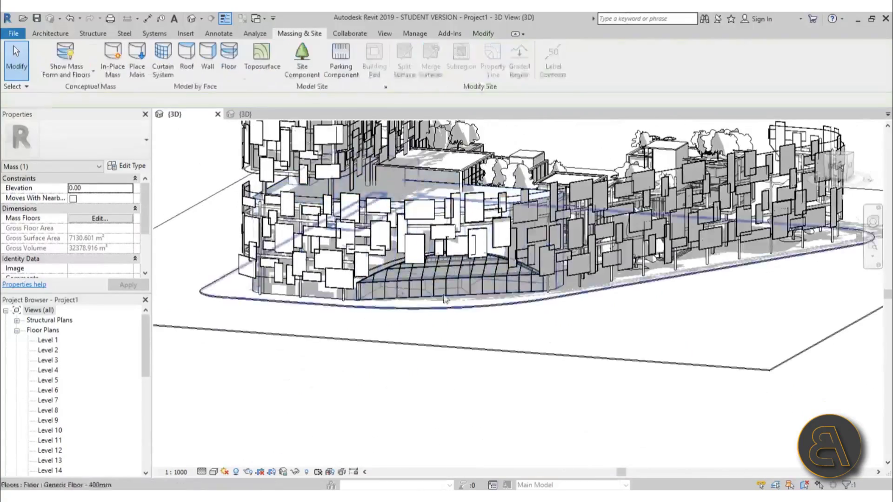
Step: Examine the sloped 1500 x 3000mm curtain system over the curved entrance and the railings behind it
scroll(382, 291, "up", 3)
middle_click_drag(472, 351, 494, 327, "shift")
scroll(419, 377, "down", 4)
mouse_move(494, 393)
middle_mouse_down("shift")
mouse_move(524, 379)
mouse_move(534, 387)
middle_mouse_up("shift")
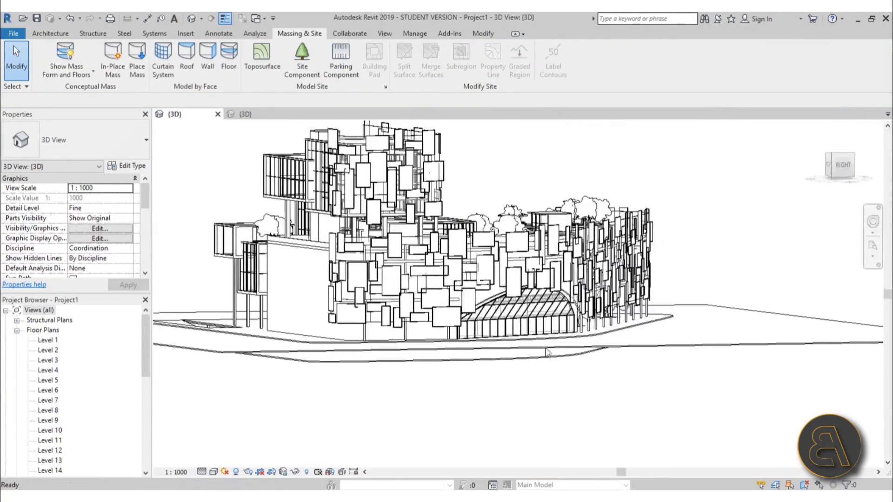
scroll(576, 312, "up", 3)
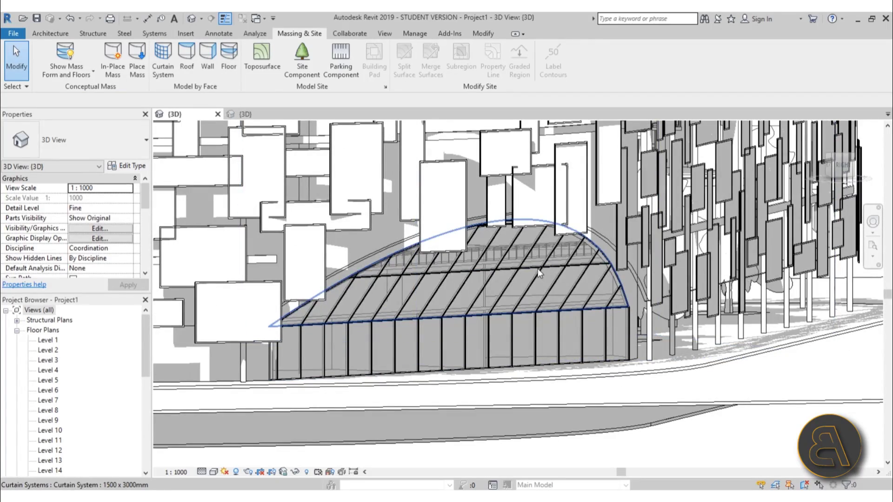
scroll(530, 289, "down", 5)
middle_click_drag(516, 321, 535, 295, "shift")
scroll(534, 295, "up", 6)
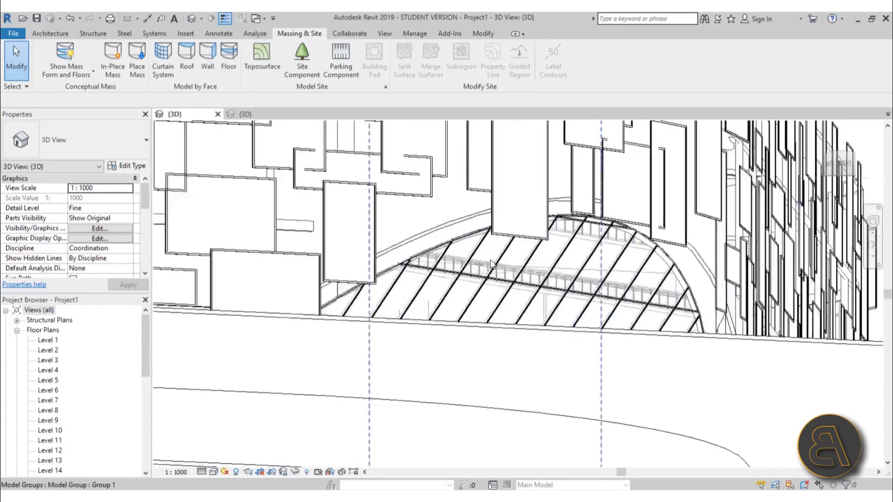
scroll(499, 302, "down", 4)
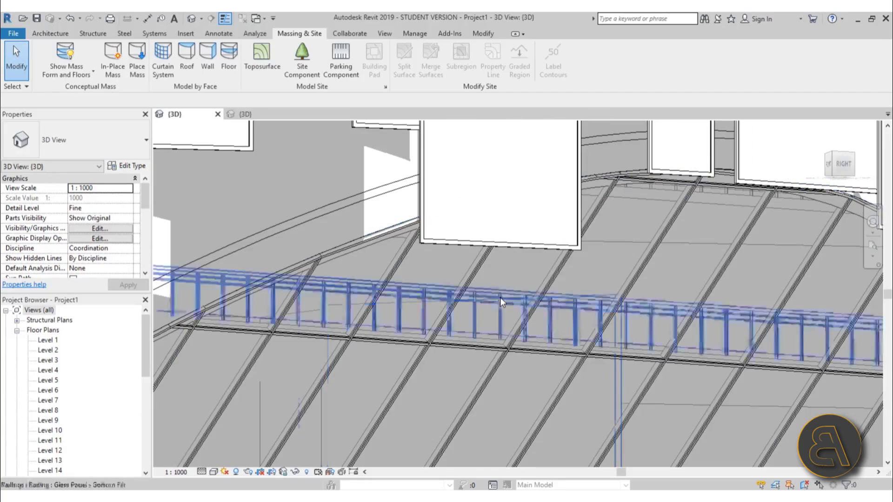
scroll(483, 285, "down", 3)
scroll(455, 277, "down", 2)
middle_click_drag(400, 310, 416, 334, "shift")
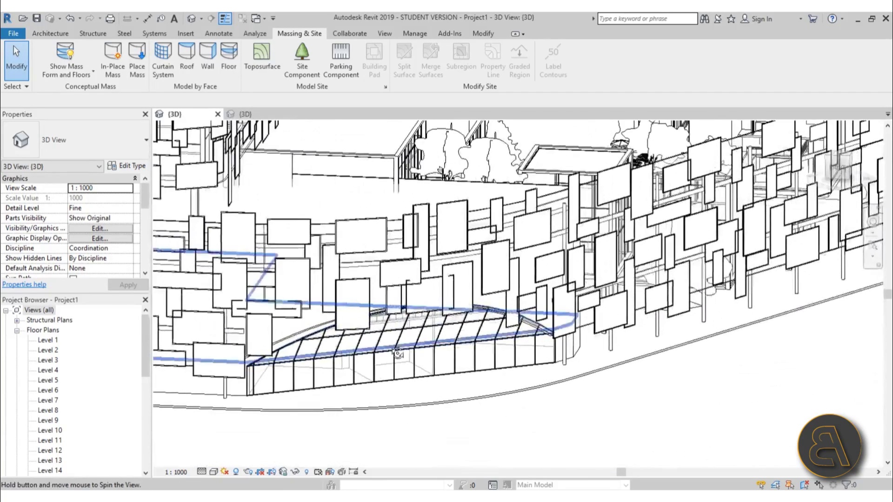
Step: Open the perspective views 3D View 1 Copy 1, 3D View 2 and 3D View 3 one after another
left_click_drag(143, 325, 154, 381)
double_click(63, 371)
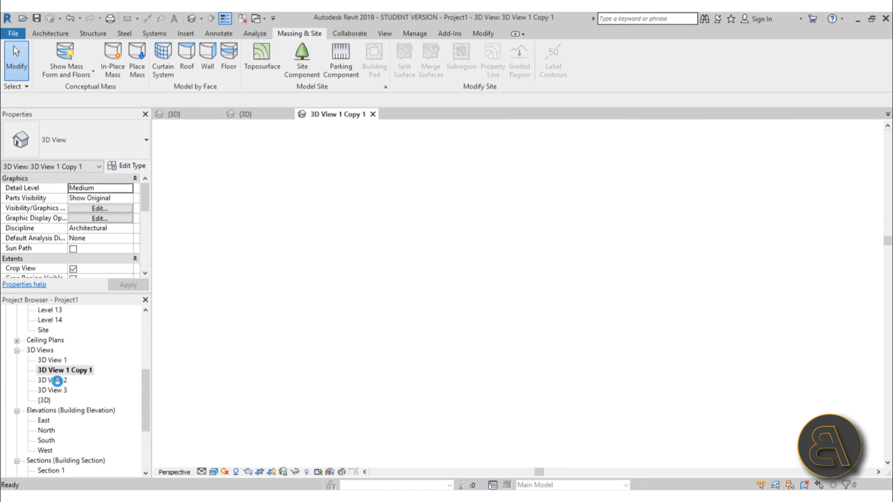
double_click(57, 381)
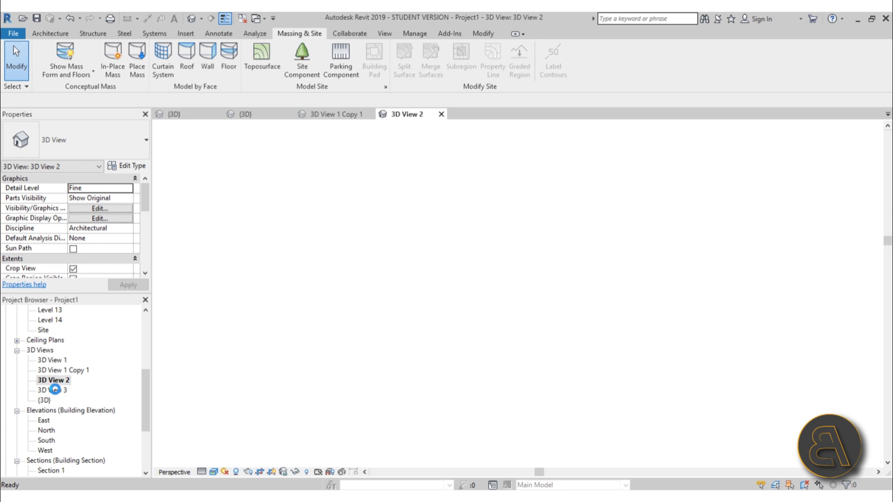
double_click(55, 391)
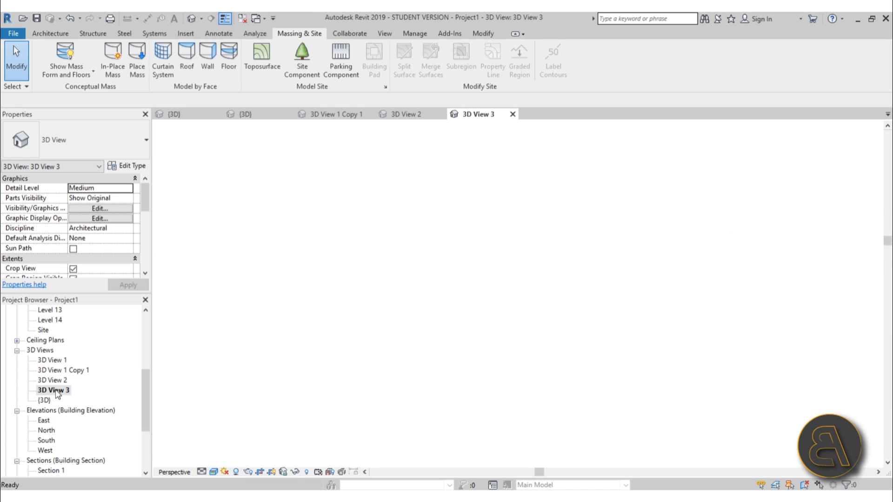
Step: Examine the cutaway in 3D View 3, including the mass, its interior floors and railings, and the sloped entrance glazing
scroll(241, 367, "up", 5)
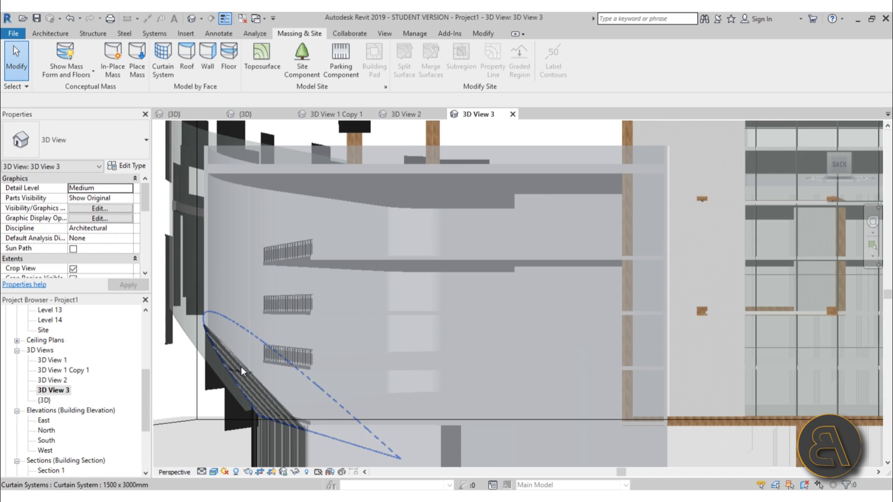
scroll(302, 362, "down", 2)
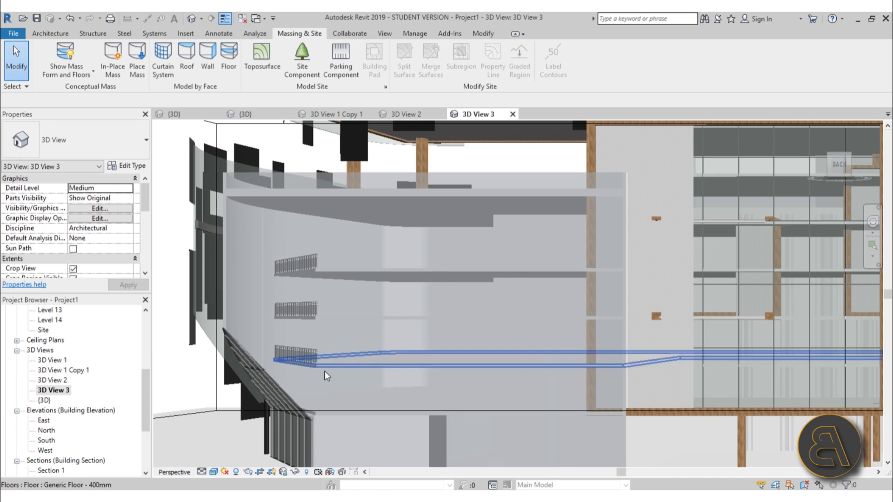
scroll(342, 234, "down", 5)
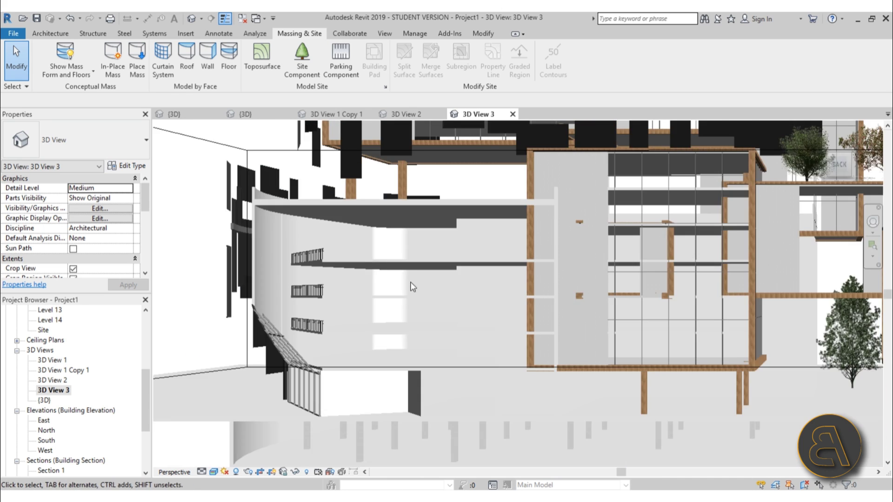
middle_click_drag(449, 428, 352, 378)
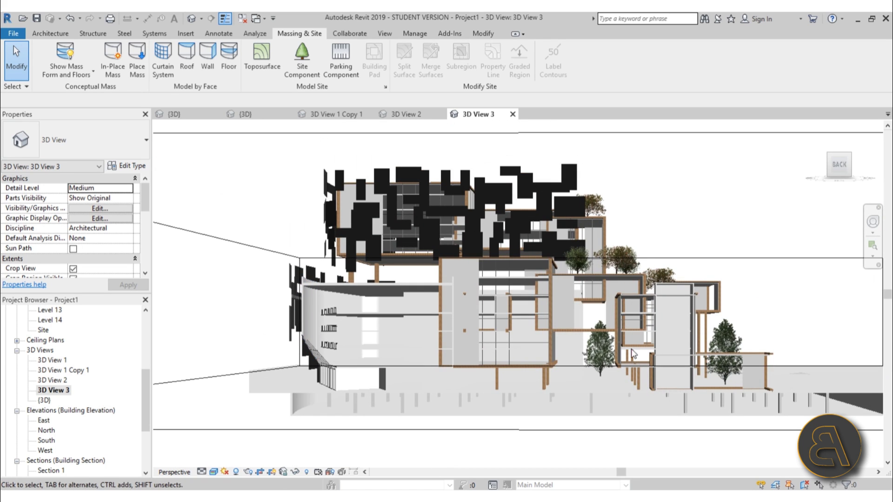
middle_click_drag(684, 205, 681, 220)
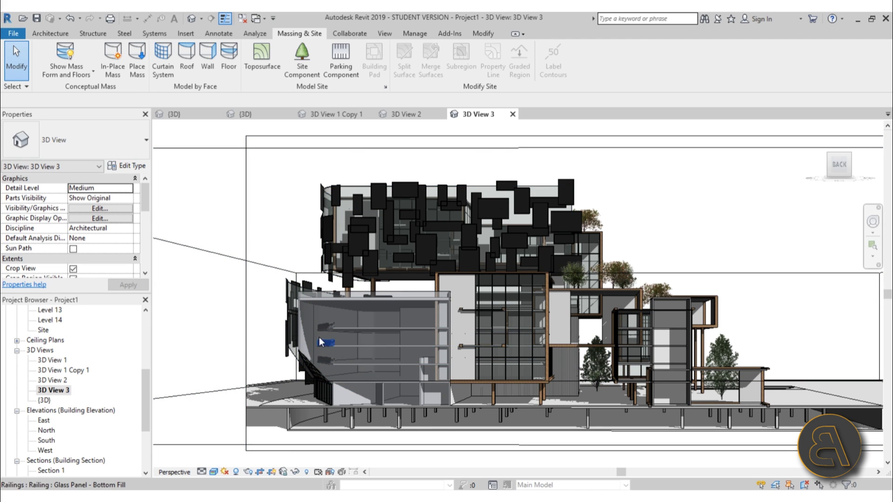
scroll(316, 339, "up", 5)
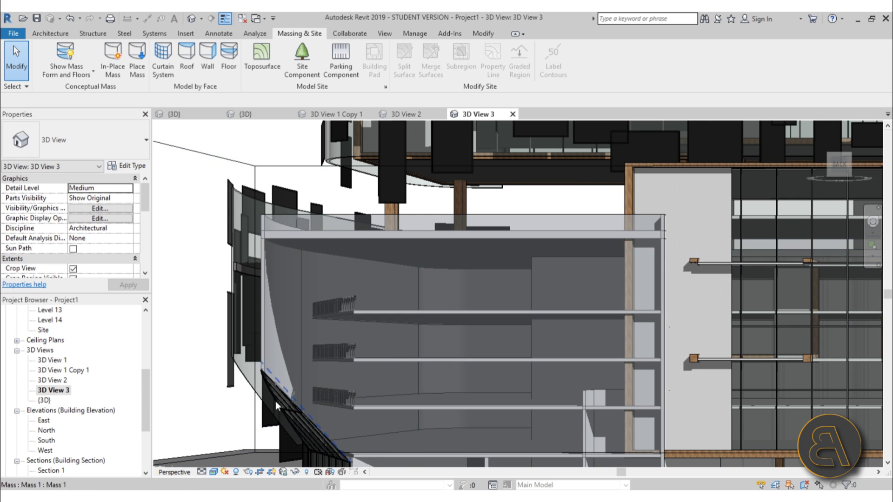
scroll(275, 325, "down", 1)
scroll(276, 331, "down", 2)
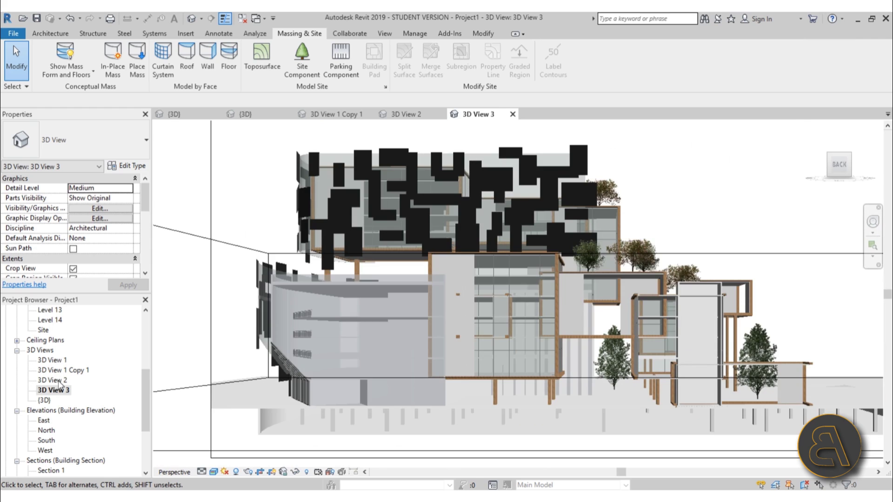
Step: Switch back to 3D View 2 and examine the cut-through cube frames up close
double_click(59, 382)
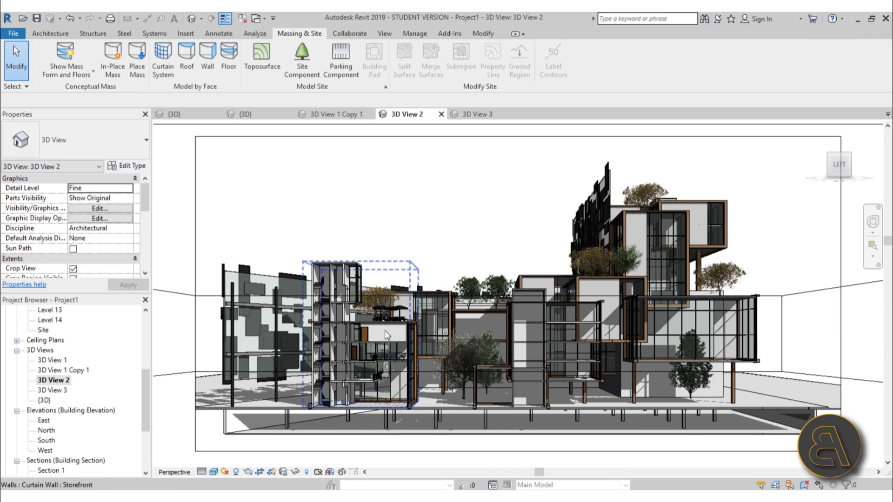
scroll(320, 384, "up", 2)
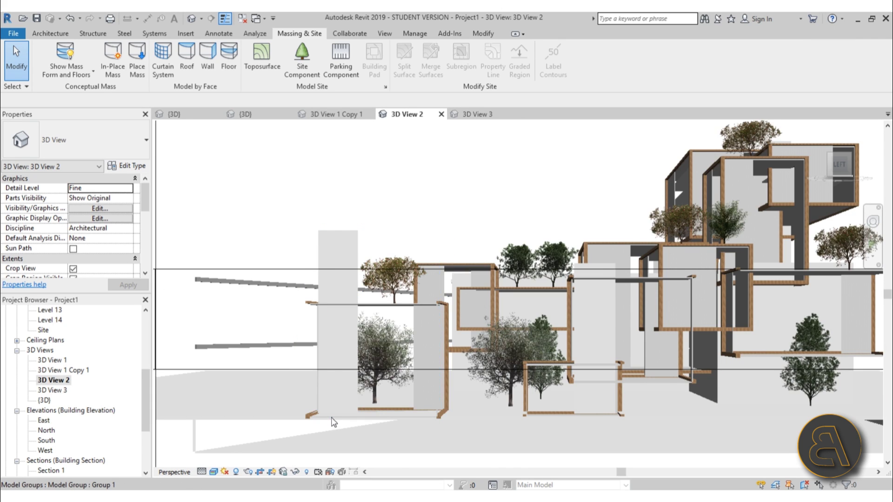
Step: Return from 3D View 2 to the default {3D} view and select the in-place generic model behind the facade panels
scroll(341, 354, "up", 3)
scroll(341, 350, "down", 5)
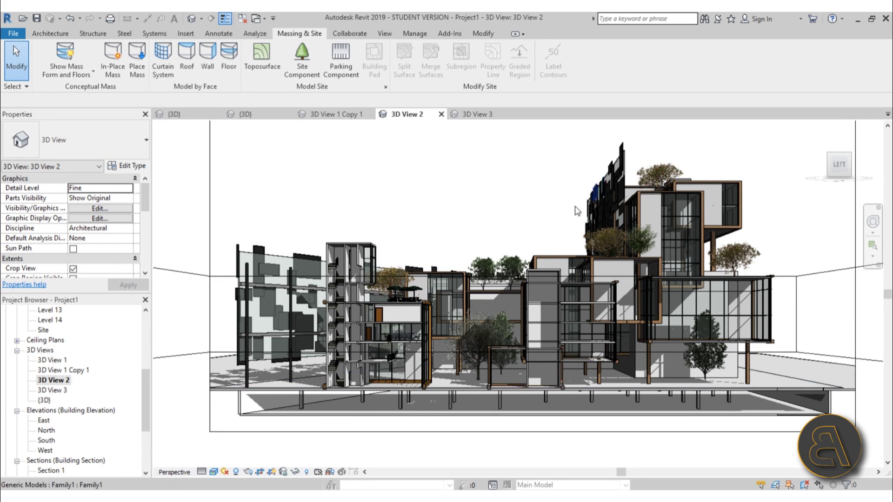
double_click(45, 400)
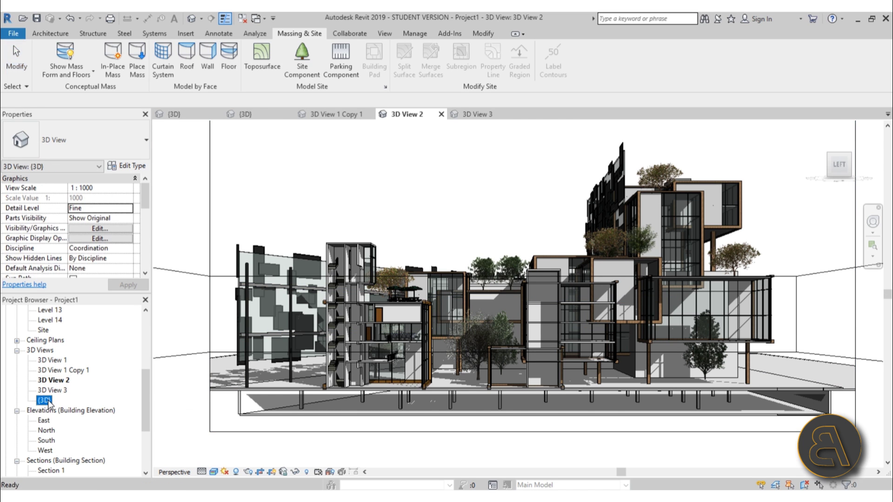
scroll(479, 398, "down", 5)
middle_click_drag(625, 422, 377, 449, "shift")
middle_click_drag(546, 437, 616, 380)
middle_click_drag(426, 425, 386, 270, "shift")
scroll(384, 266, "up", 8)
left_click(384, 266)
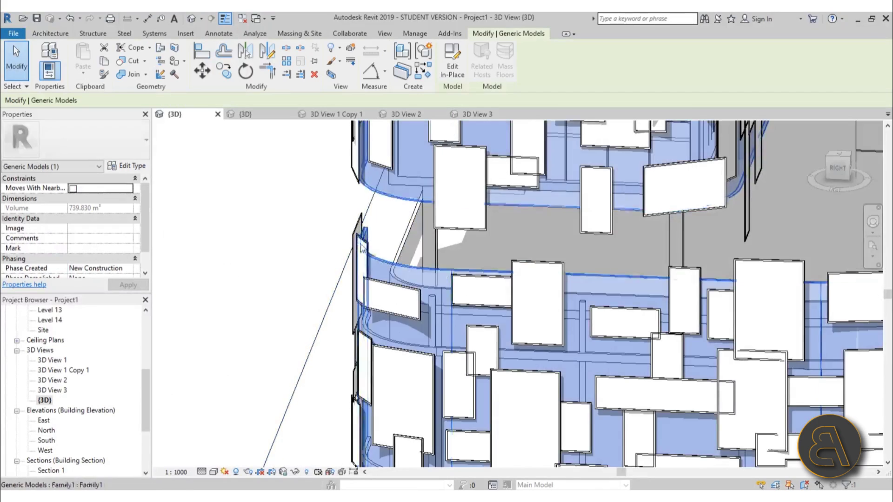
Step: Open the in-place facade model for editing, inspect the upper extrusion's start, end and material, and cancel the edit
scroll(469, 343, "down", 10)
scroll(393, 142, "up", 2)
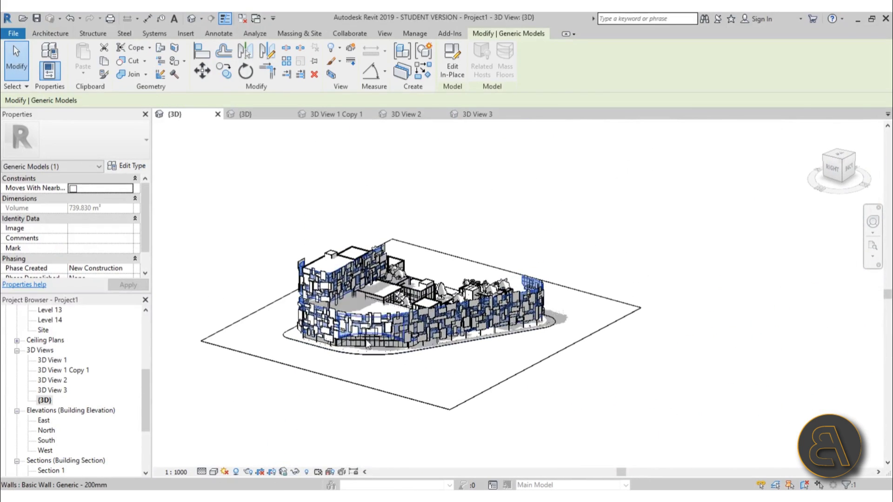
left_click(450, 67)
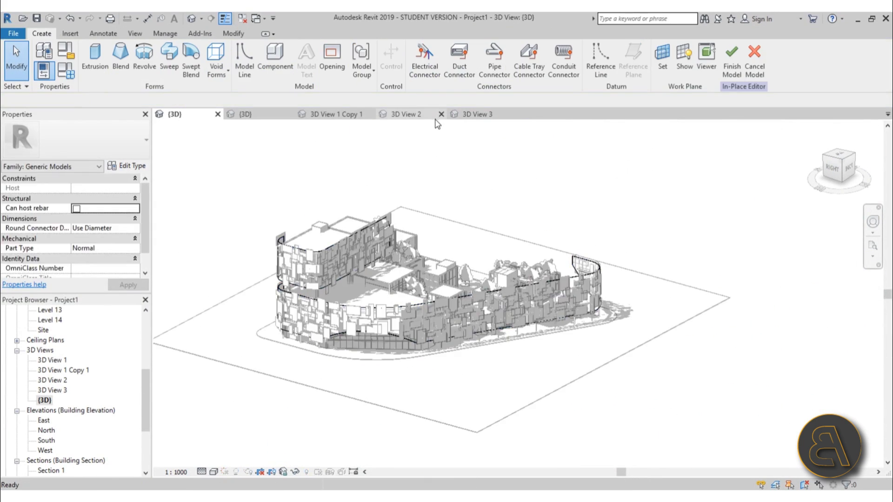
left_click(311, 256)
scroll(311, 256, "up", 3)
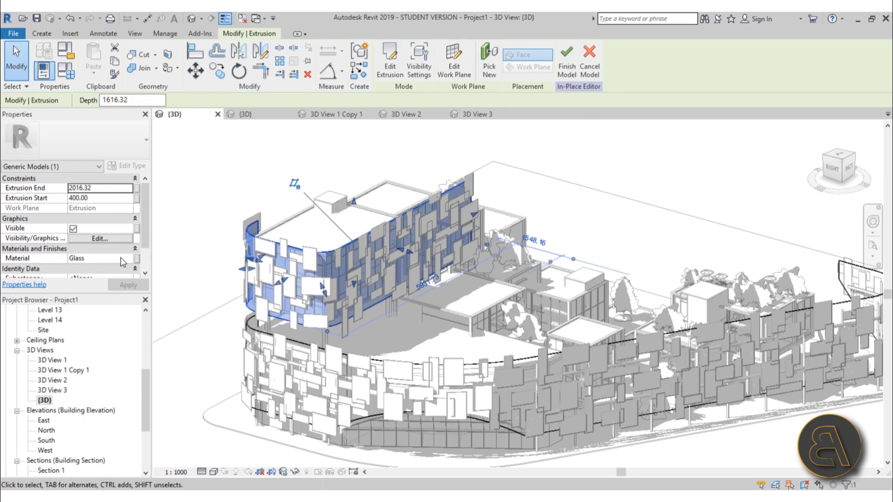
left_click(588, 69)
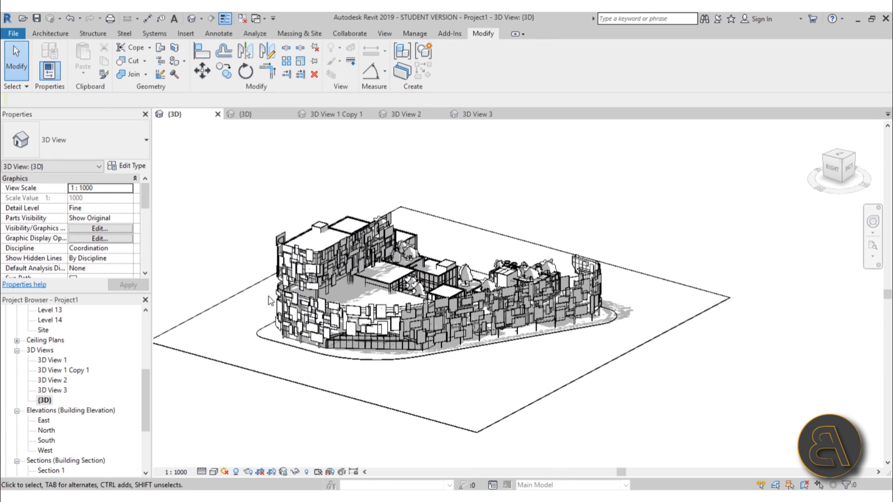
Step: Select several facade panels above the curved entrance to compare their pannel height, offset and width values
scroll(269, 302, "up", 4)
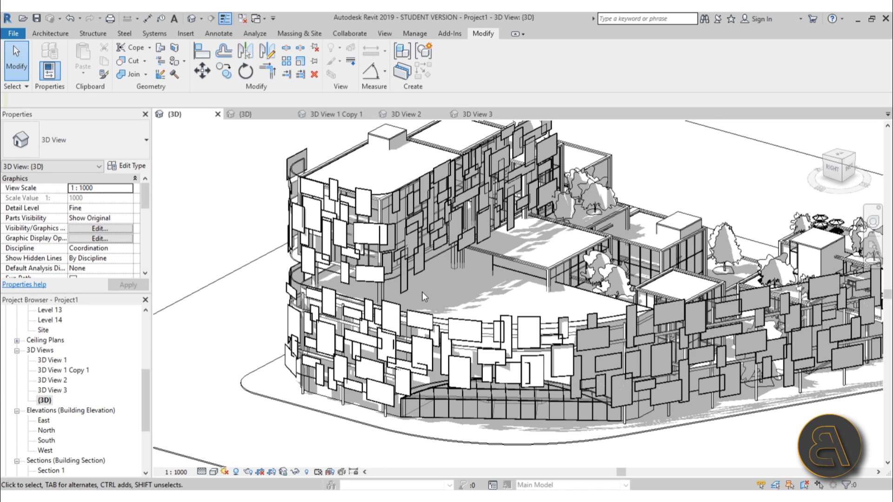
middle_click_drag(421, 294, 444, 311)
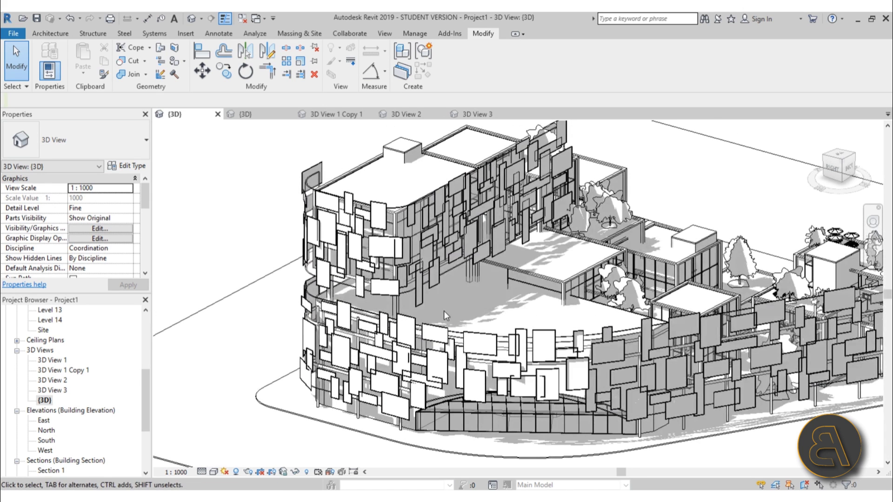
left_click(434, 334)
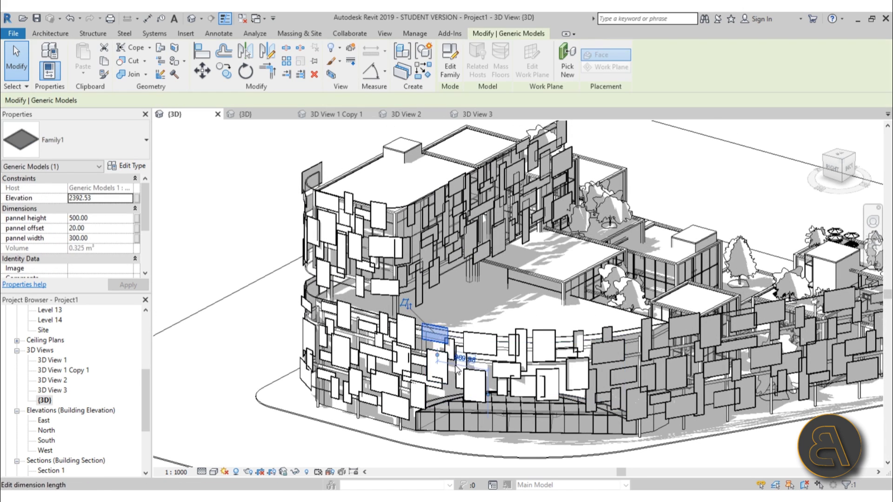
left_click(474, 375)
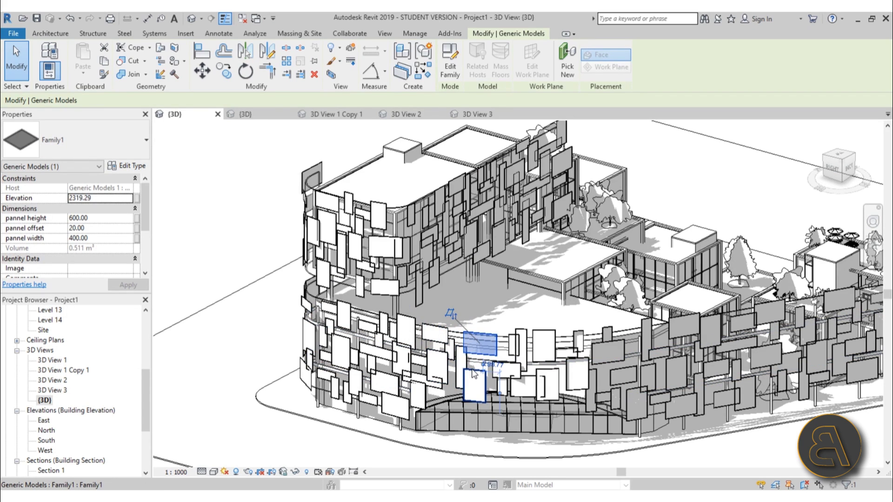
scroll(484, 407, "up", 4)
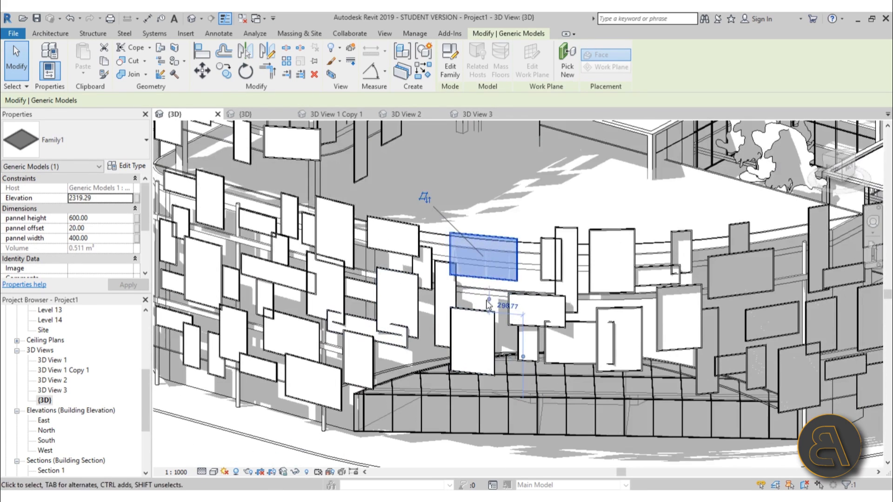
scroll(453, 304, "up", 3)
left_click(457, 300)
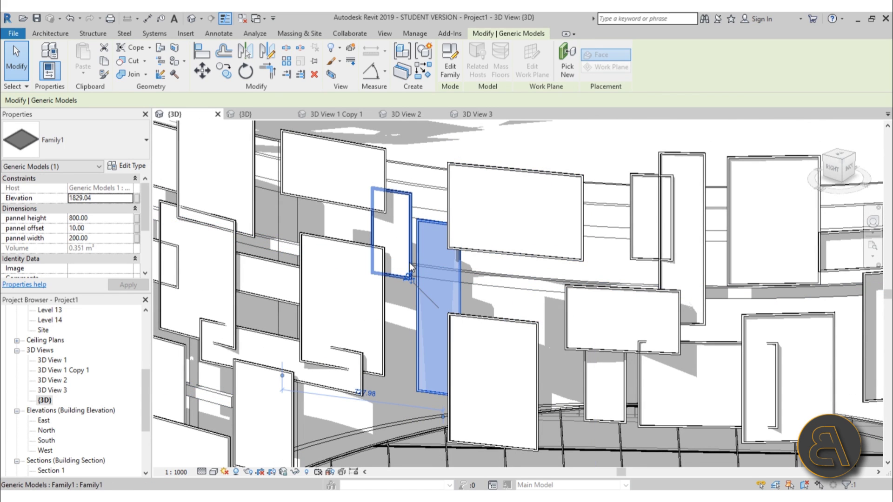
left_click(506, 259)
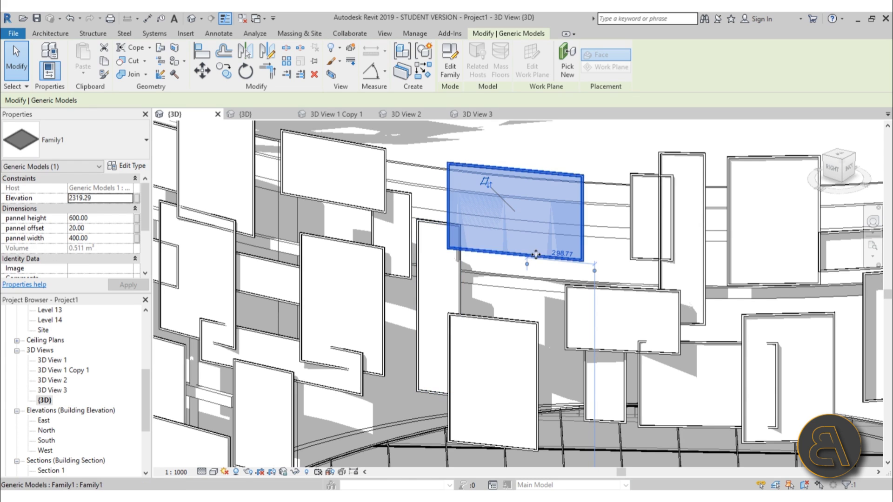
Step: Set the pannel offset of the selected panel above the entrance to 40 while viewing it from the top
middle_click_drag(535, 382, 510, 283, "shift")
middle_click_drag(519, 206, 525, 205, "shift")
scroll(512, 172, "up", 2)
mouse_move(512, 176)
middle_mouse_down("shift")
mouse_move(509, 196)
mouse_move(506, 182)
middle_mouse_up("shift")
scroll(513, 233, "down", 3)
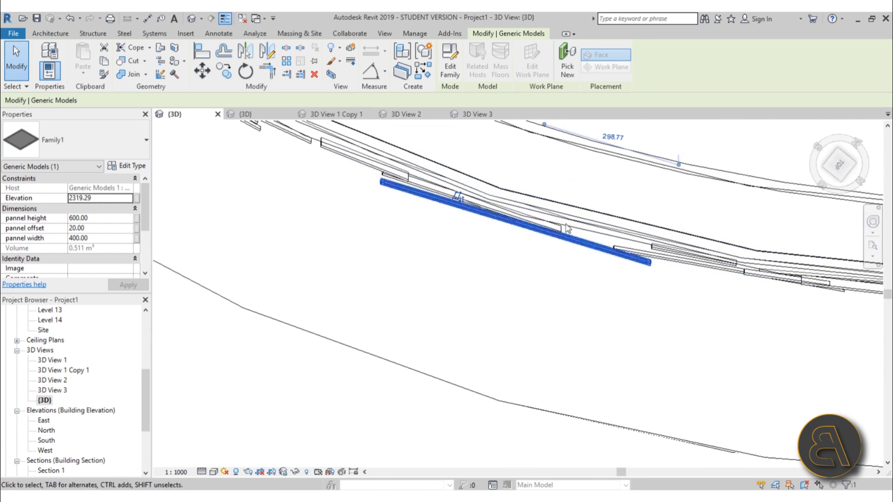
left_click(839, 170)
scroll(543, 319, "up", 3)
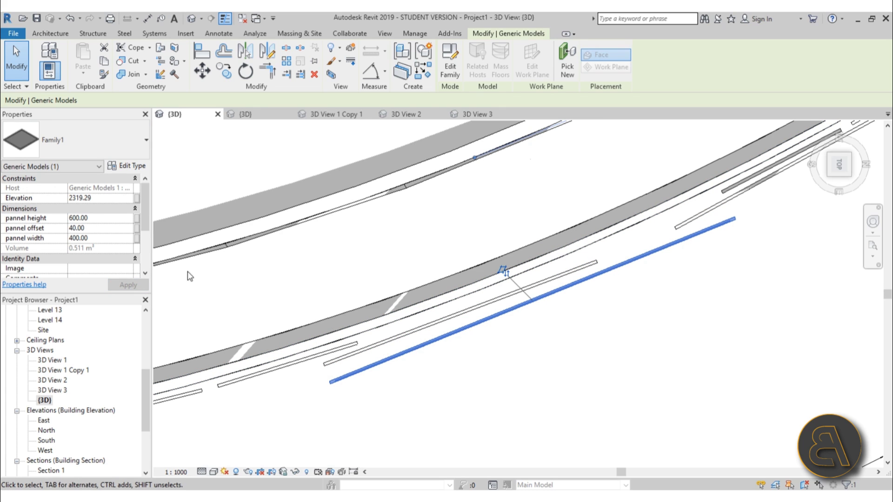
Step: Set the selected panel's pannel offset to 10 and its pannel height to 800
left_click(104, 229)
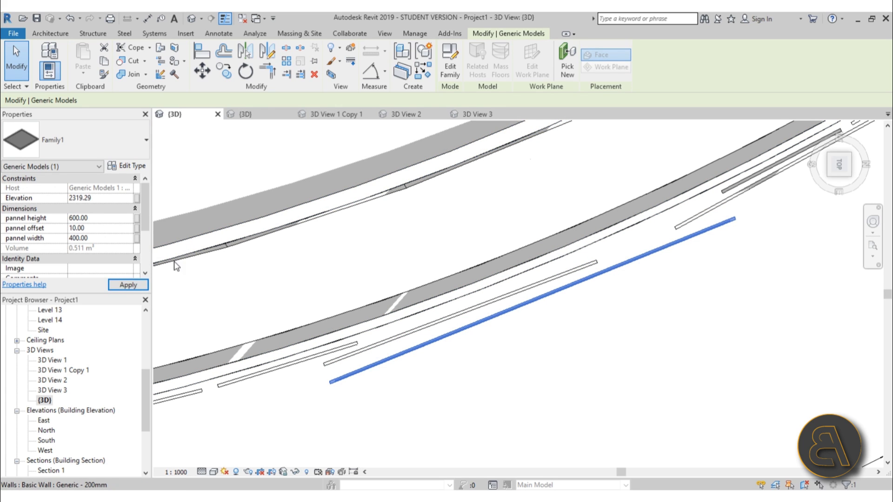
scroll(568, 302, "down", 5)
mouse_move(568, 303)
middle_mouse_down("shift")
mouse_move(545, 158)
mouse_move(556, 339)
mouse_move(596, 347)
middle_mouse_up("shift")
scroll(533, 247, "up", 2)
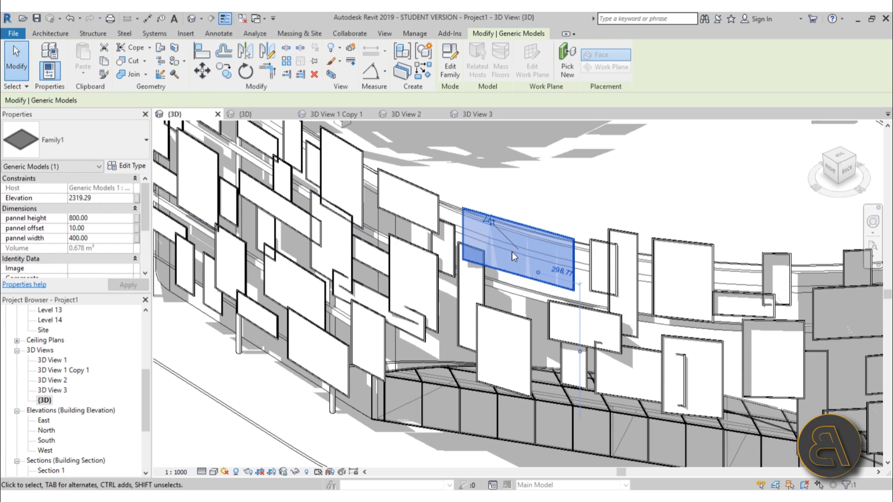
Step: Open the selected facade panel's family for editing and inspect its framed shape on the host block in 3D
scroll(494, 206, "down", 3)
middle_click_drag(639, 356, 497, 342, "shift")
middle_click_drag(587, 409, 345, 163)
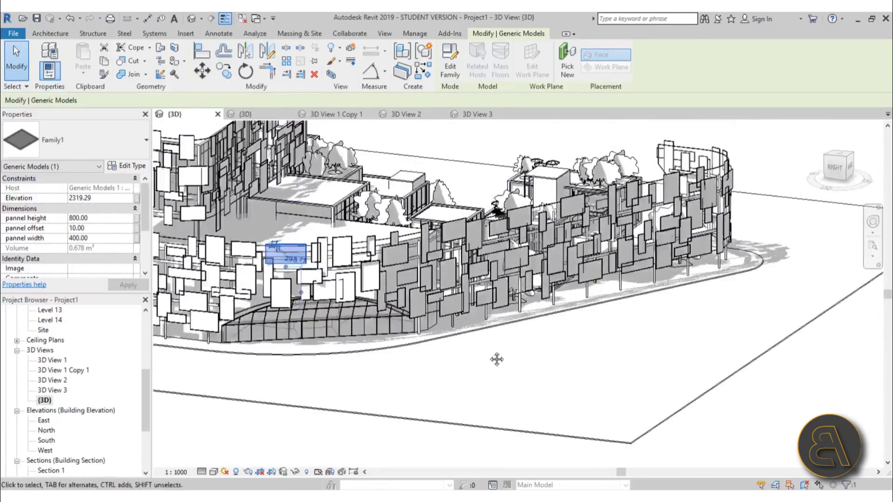
left_click(449, 70)
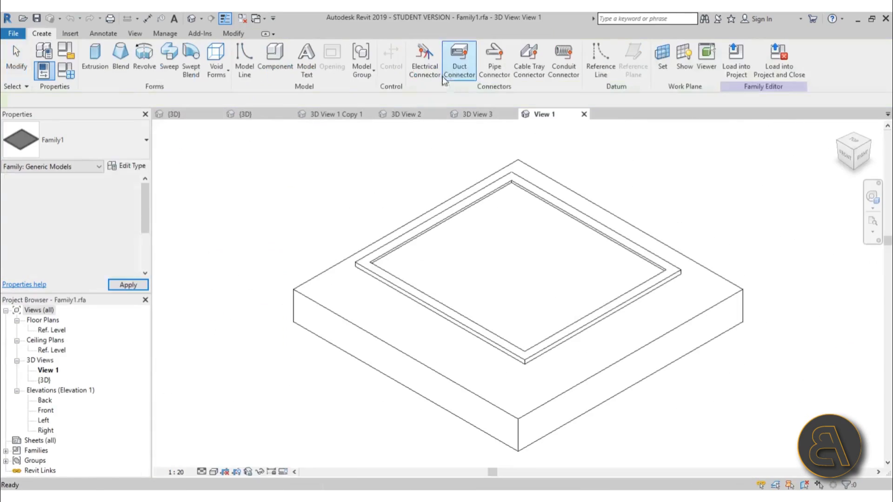
middle_click_drag(466, 367, 486, 327, "shift")
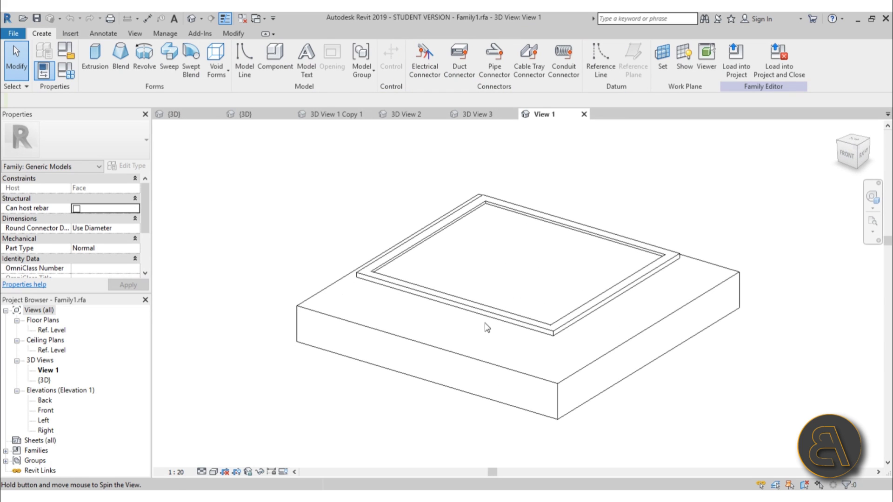
Step: Examine the pannel offset in the Front elevation and the pannel width and height dimensions in the Ref. Level plan
double_click(47, 411)
scroll(409, 361, "up", 3)
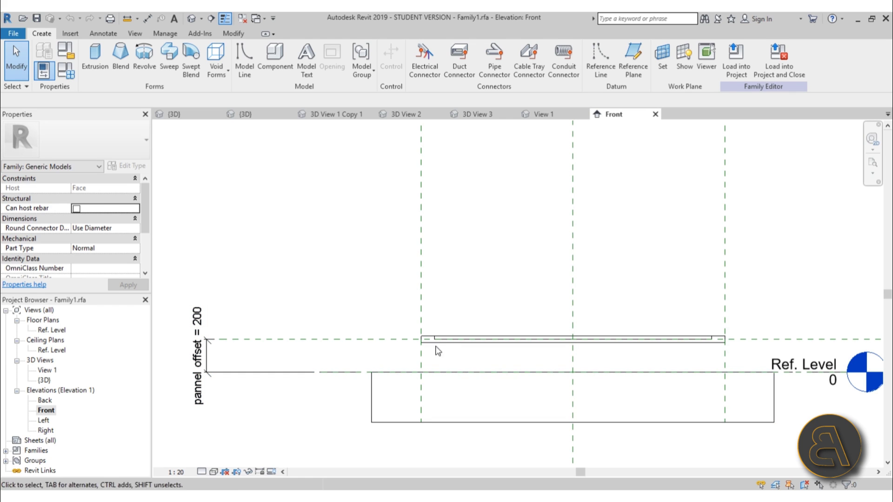
double_click(50, 330)
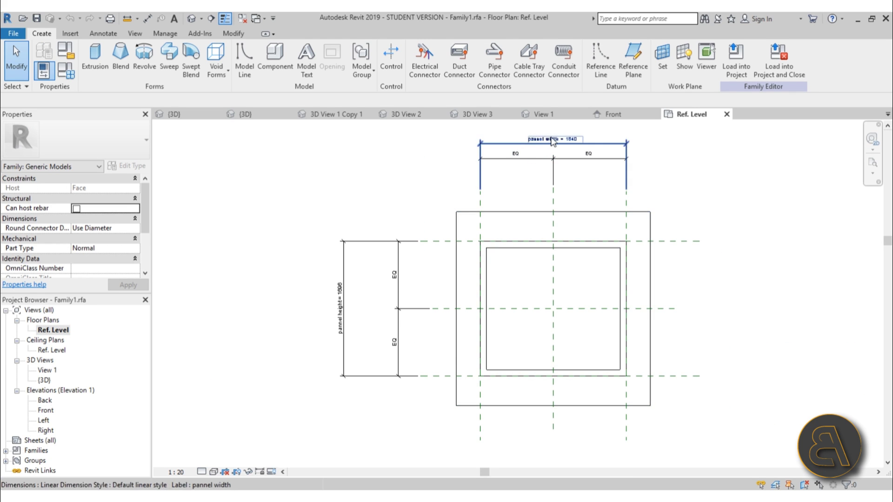
scroll(552, 138, "up", 6)
scroll(514, 202, "down", 6)
scroll(351, 351, "up", 6)
scroll(347, 345, "down", 5)
scroll(349, 348, "down", 2)
Step: Flex the panel family by moving its upper reference plane outward to a pannel height of 2800 and inward again
left_click(579, 302)
left_click_drag(579, 230, 575, 264)
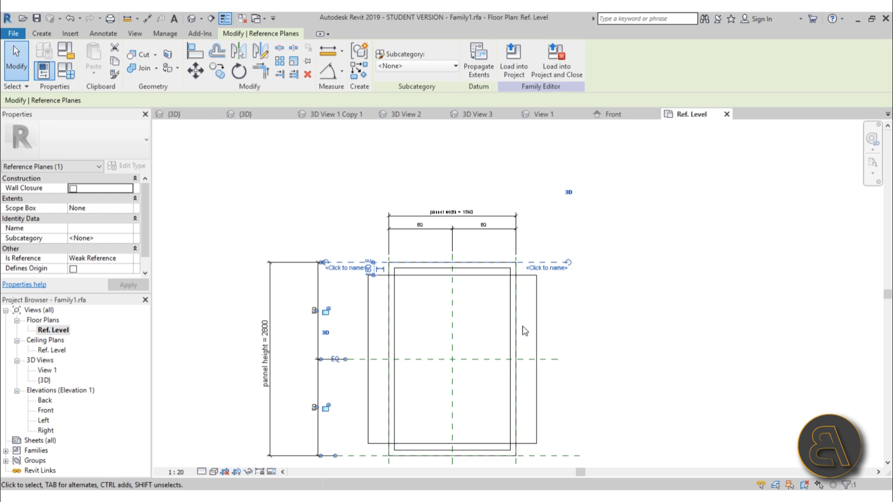
left_click_drag(554, 313, 555, 313)
left_click(442, 155)
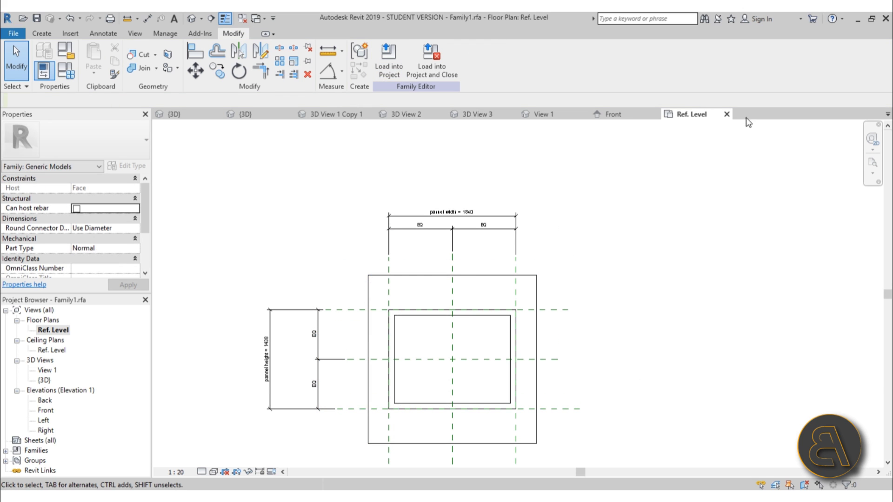
Step: Close the panel family's Ref. Level, Front and View 1 views to return to the project's {3D} view
left_click(726, 114)
left_click(655, 115)
left_click(584, 114)
left_click(470, 257)
Step: Go around to the courtyard side of the building and inspect the Lombardy Poplar and Scarlet Oak trees
middle_click_drag(488, 309, 482, 366, "shift")
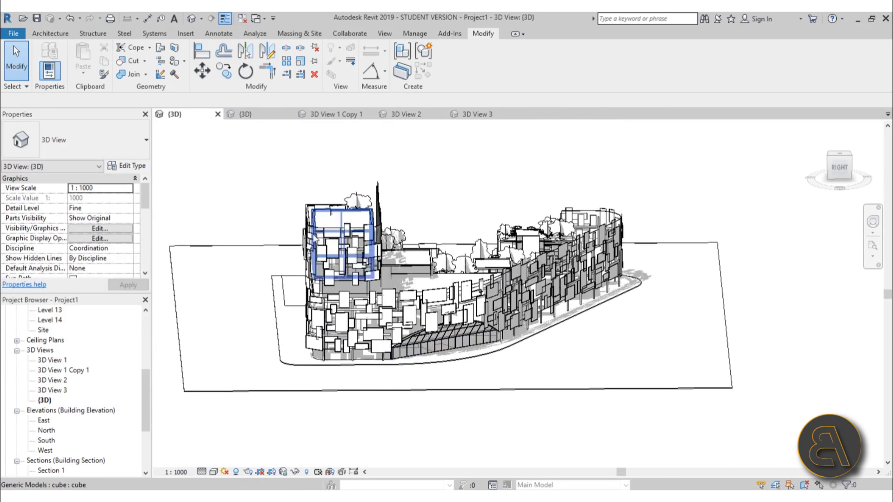
middle_click_drag(664, 258, 325, 280, "shift")
scroll(369, 378, "up", 6)
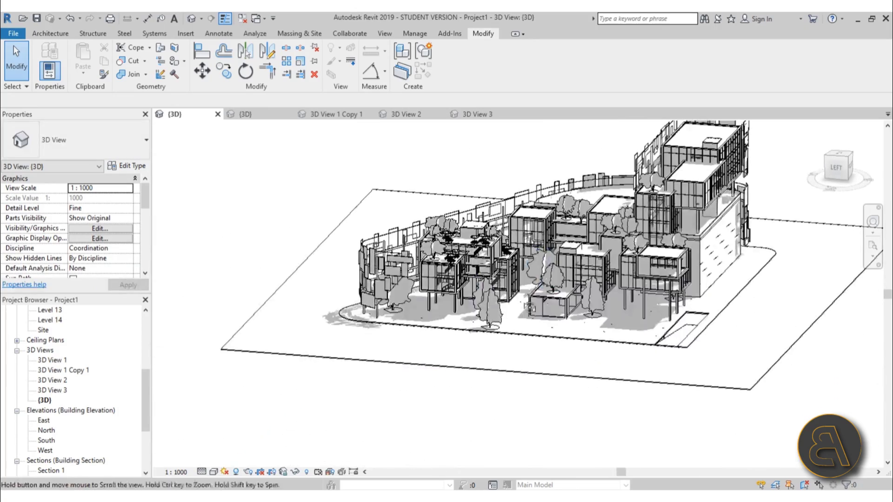
left_click(389, 321)
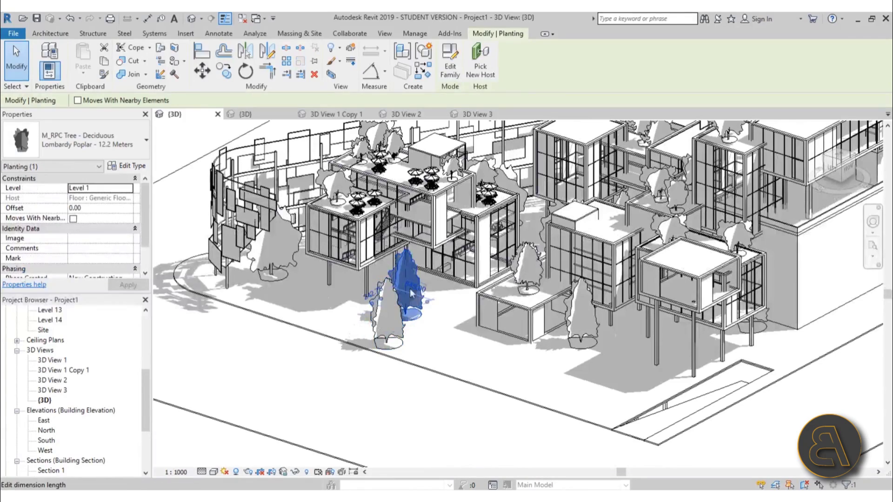
left_click(275, 280)
Step: Move to the ramp beside the cube raised on columns and select its sloped floor
scroll(444, 319, "down", 3)
middle_click_drag(502, 347, 542, 378, "shift")
scroll(541, 377, "up", 4)
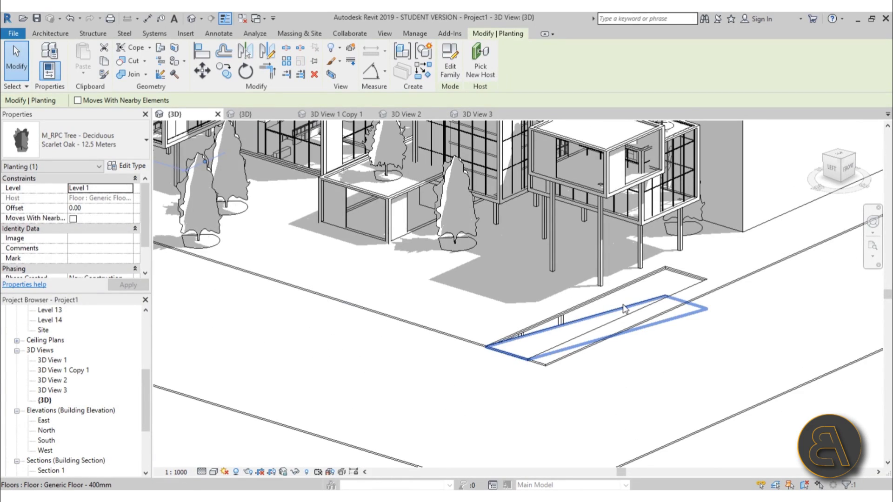
left_click(625, 309)
Step: Select the garaza level floor from below the site and examine the underground garage with its columns
scroll(661, 344, "down", 8)
middle_click_drag(670, 359, 400, 336, "shift")
scroll(318, 368, "up", 8)
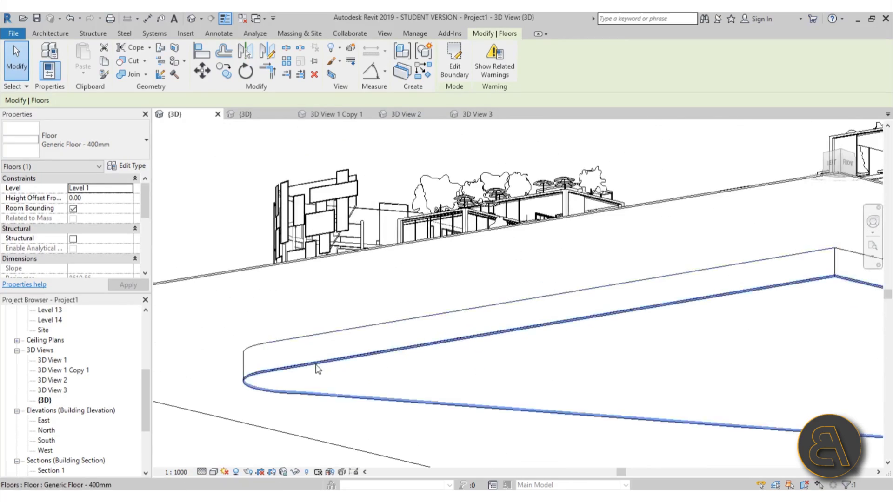
left_click(316, 365)
scroll(329, 307, "down", 3)
middle_click_drag(330, 308, 316, 230, "shift")
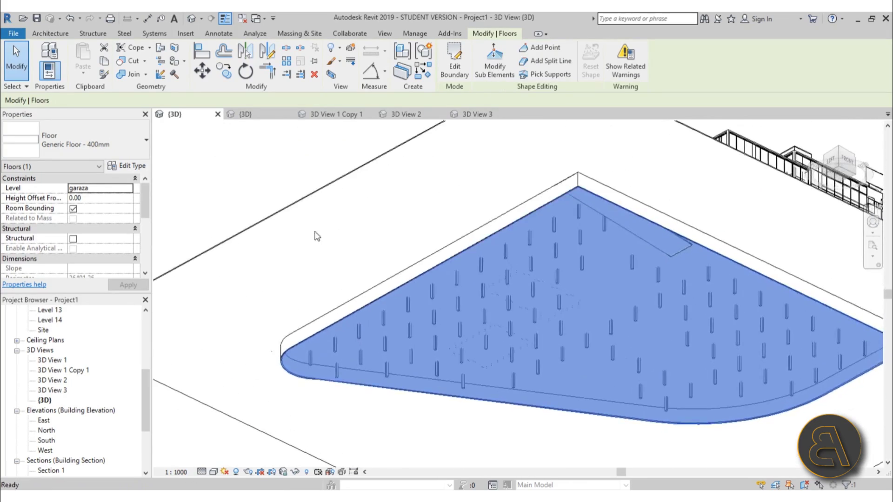
scroll(319, 234, "down", 3)
middle_click_drag(382, 309, 456, 316, "shift")
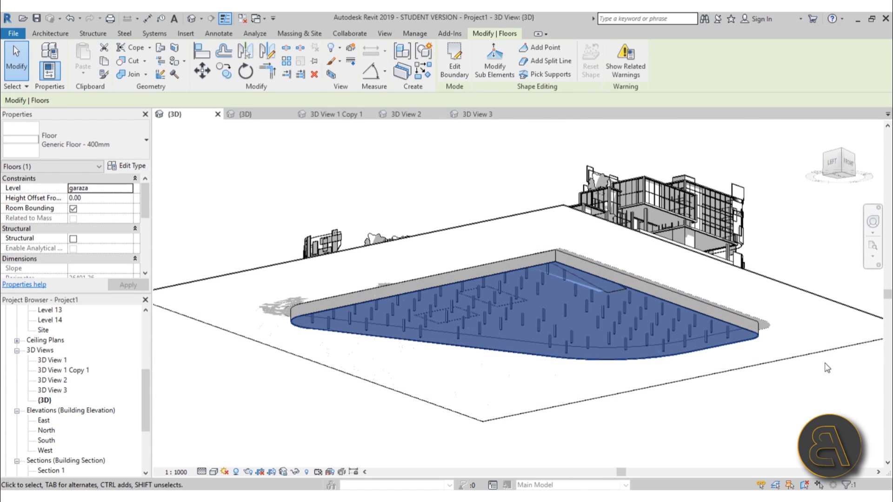
Step: Open 3D View 3 and examine the building cutaway together with the underground garage
double_click(52, 390)
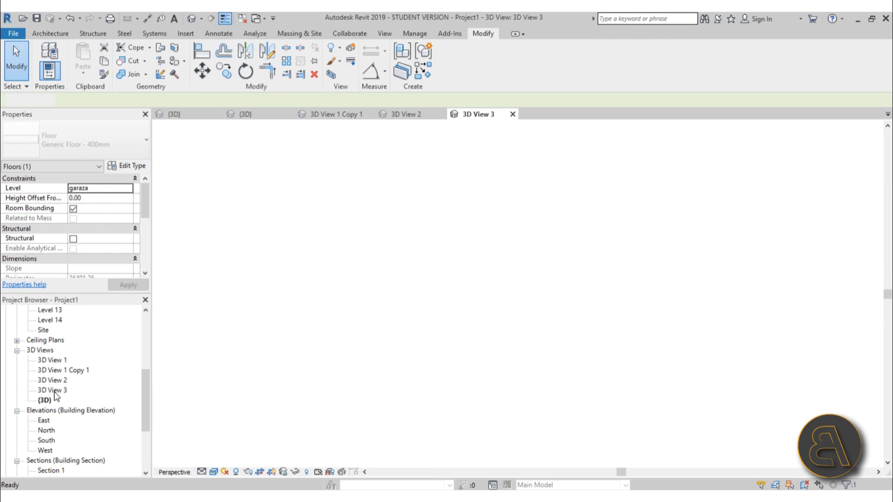
left_click(408, 442)
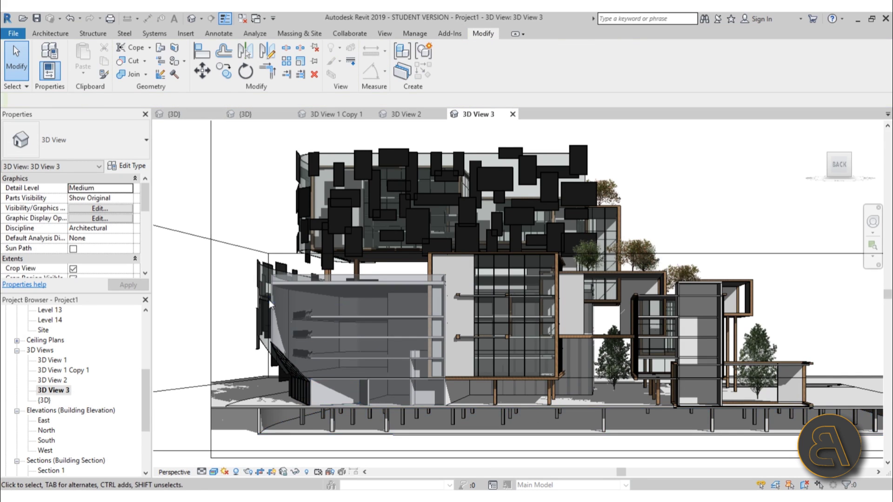
scroll(267, 300, "down", 1)
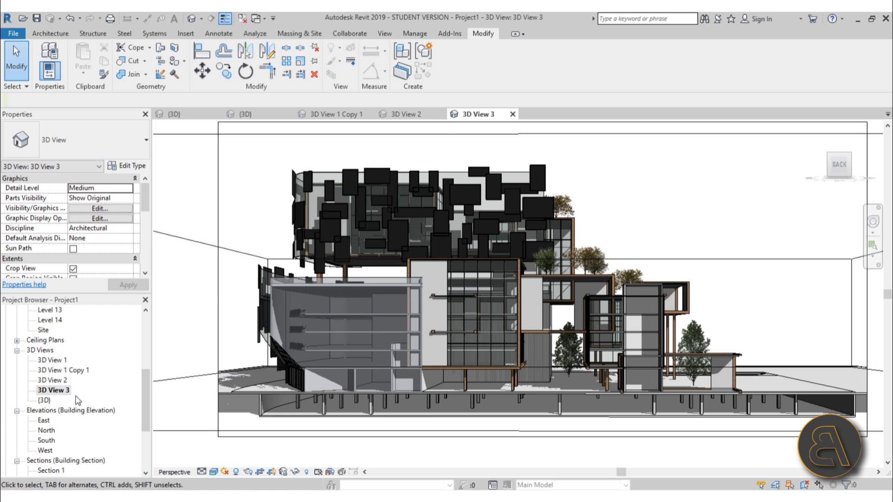
Step: Open the default {3D} view and bring the whole building into view from above
double_click(44, 401)
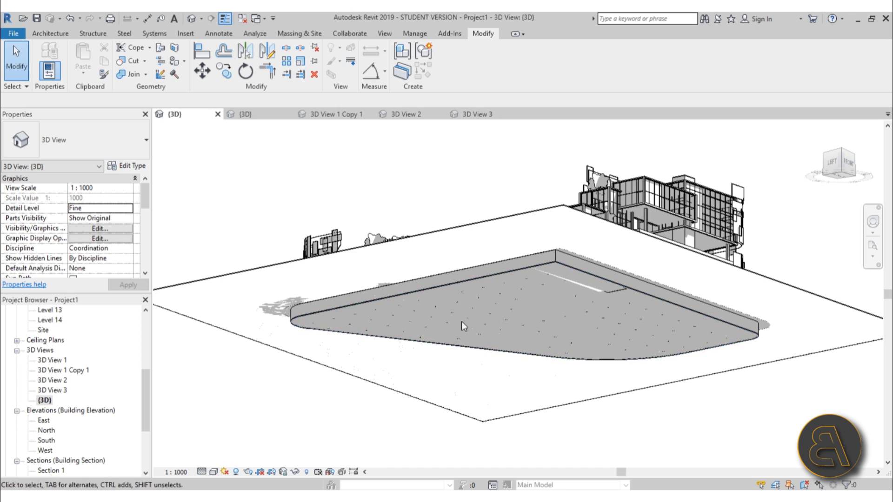
middle_click_drag(436, 231, 386, 427, "shift")
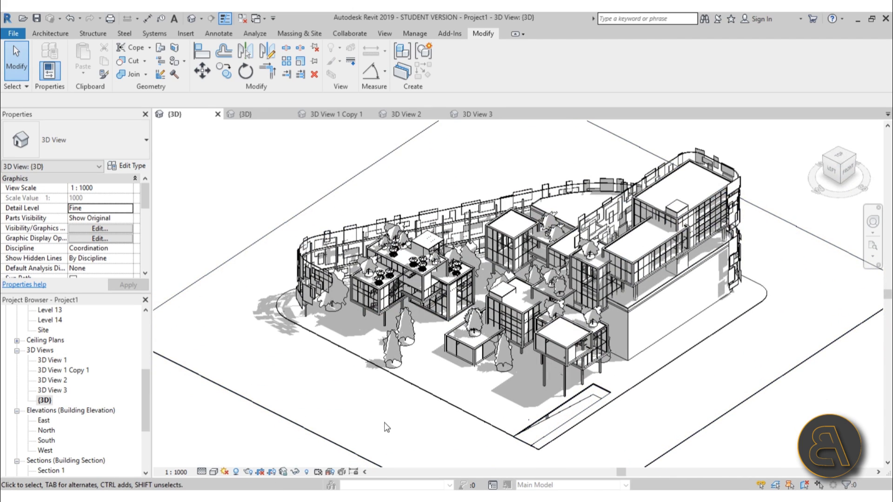
scroll(400, 424, "up", 2)
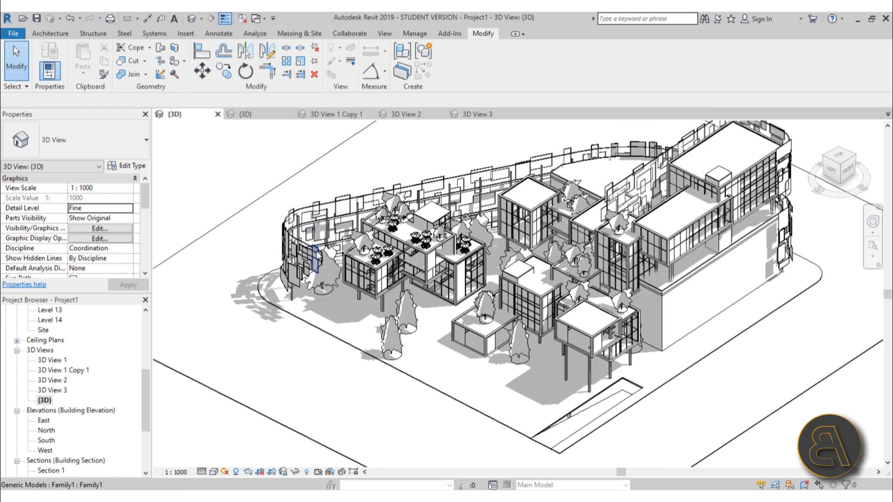
Step: Select the furnished cube cluster model group beside the facade, examine it closely, and clear the selection
left_click(421, 279)
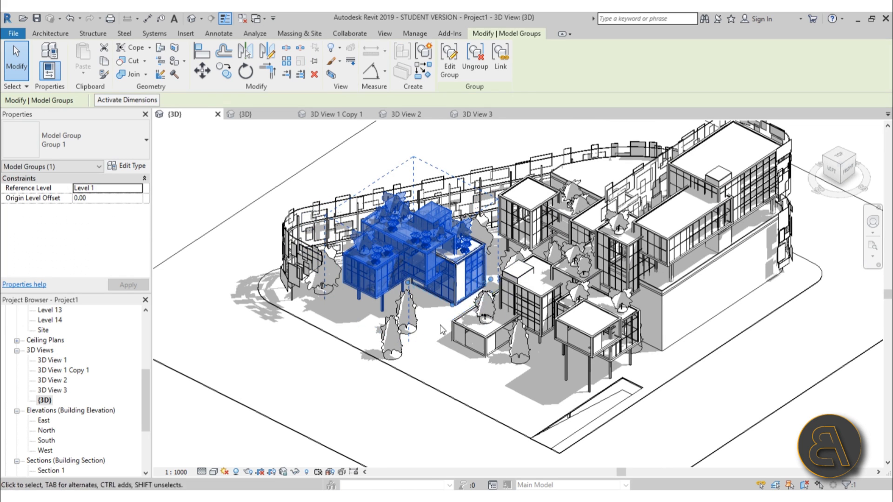
scroll(434, 335, "down", 4)
mouse_move(433, 335)
middle_mouse_down("shift")
mouse_move(665, 375)
mouse_move(656, 343)
mouse_move(532, 370)
mouse_move(459, 407)
middle_mouse_up("shift")
scroll(465, 408, "up", 5)
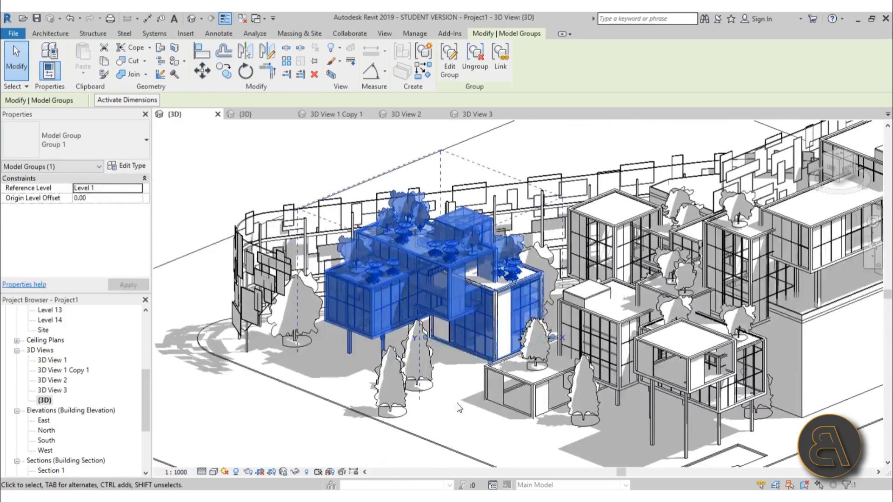
left_click(460, 407)
left_click(448, 323)
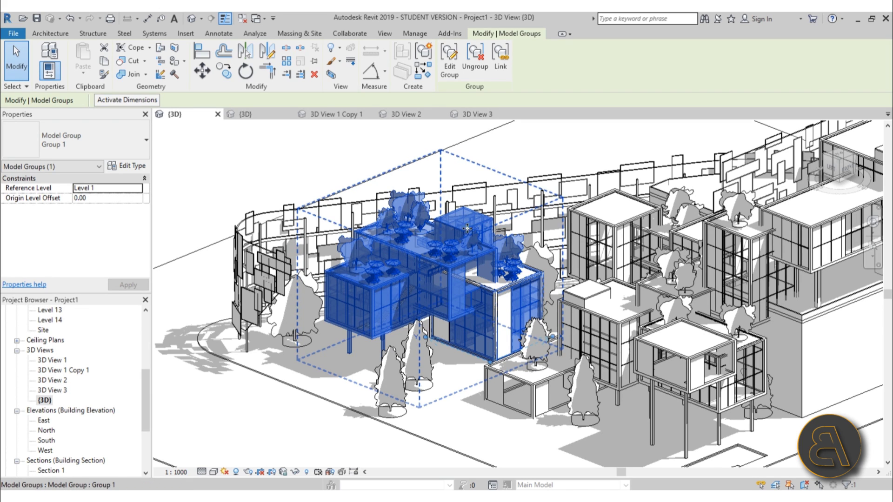
left_click(454, 423)
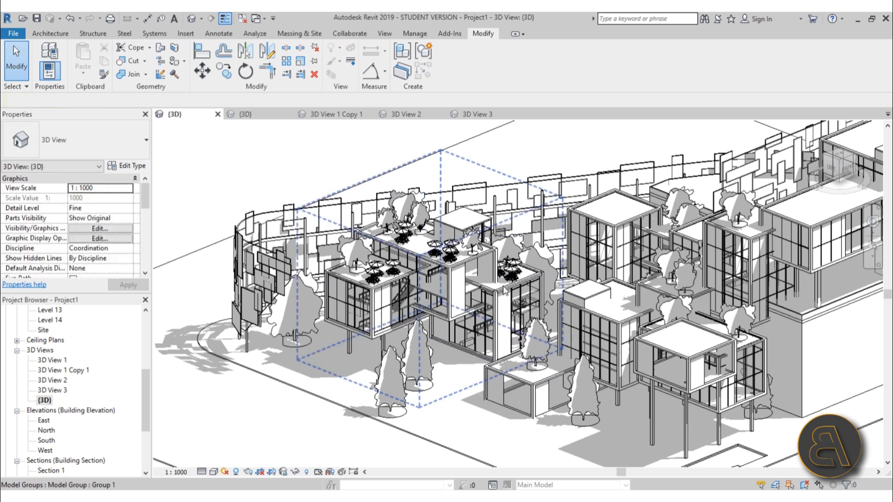
Step: Select the single cube family next to the grouped cluster and compare it with the group's furnished interior
scroll(548, 325, "up", 5)
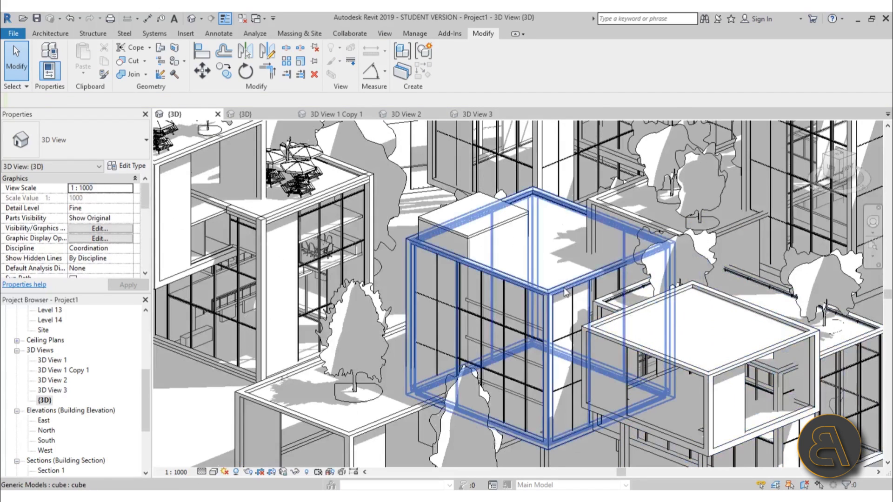
left_click(564, 292)
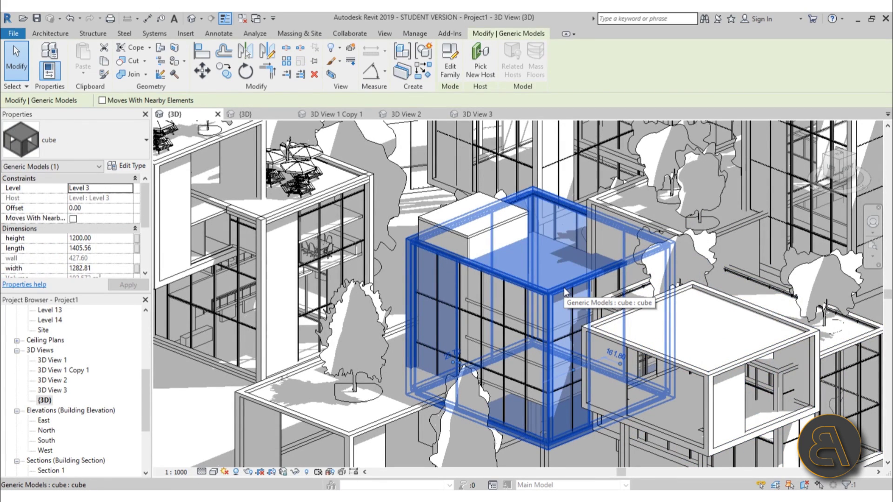
scroll(563, 287, "down", 1)
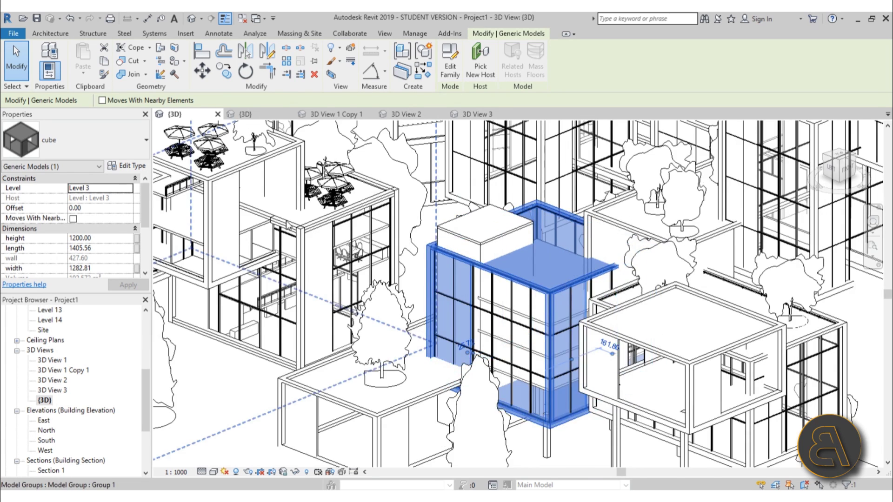
scroll(286, 222, "up", 5)
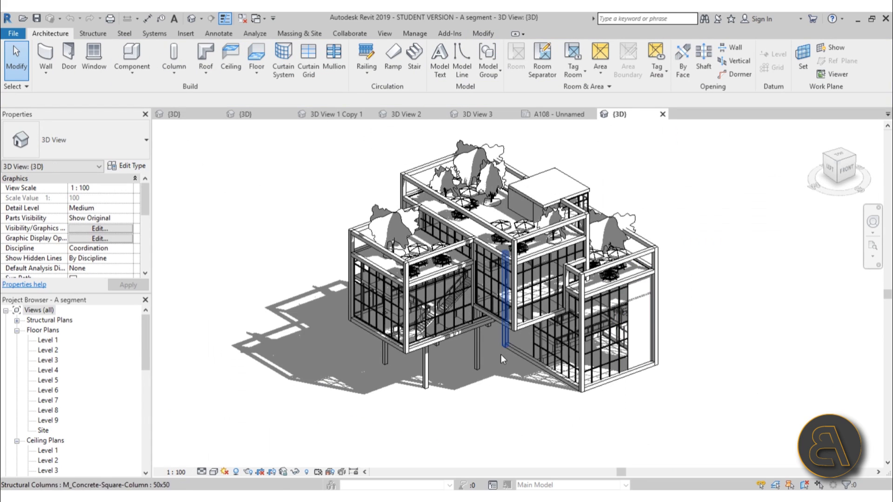
Step: In the A segment model, select the outer corner column and a timber beam of the lowest cube's frame, then clear the selection
middle_click_drag(501, 355, 589, 416, "shift")
scroll(691, 325, "up", 3)
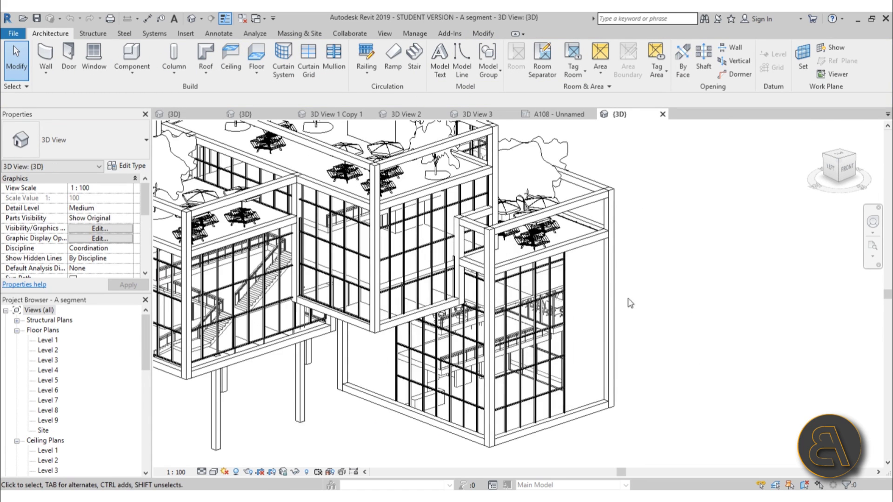
left_click(610, 303)
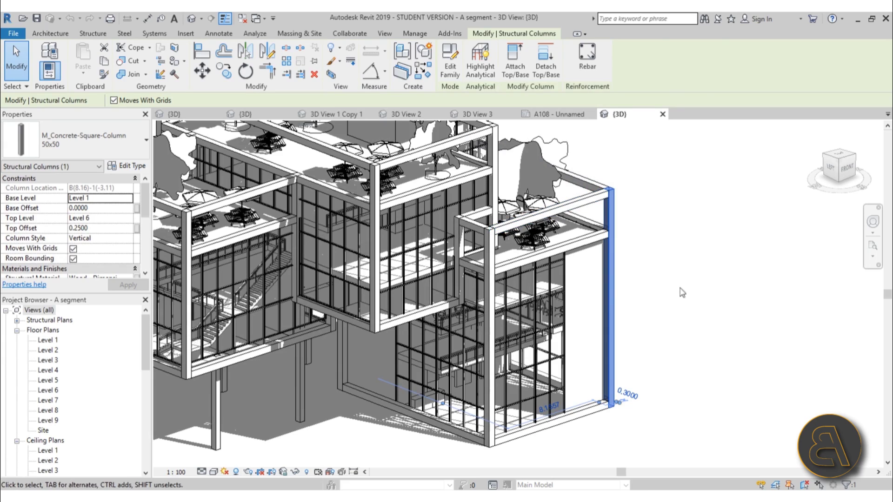
left_click(668, 345)
left_click(554, 208)
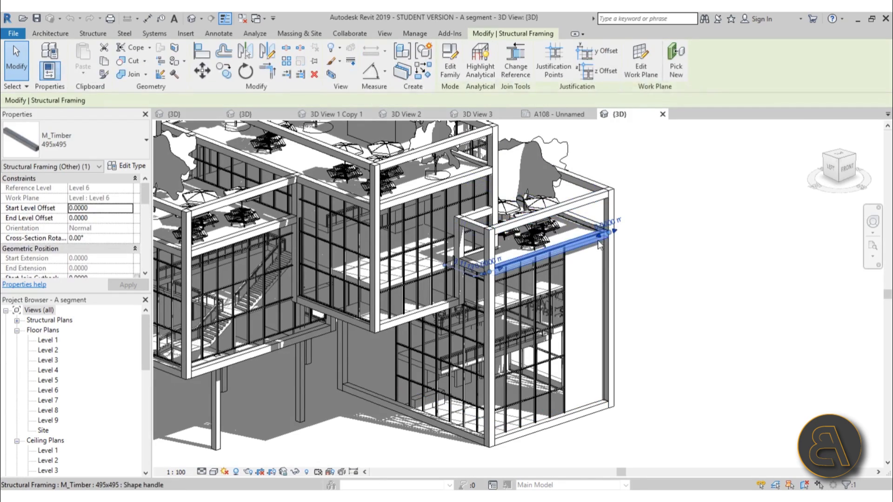
scroll(664, 280, "down", 4)
mouse_move(663, 281)
middle_mouse_down("shift")
mouse_move(669, 307)
mouse_move(673, 291)
mouse_move(664, 298)
middle_mouse_up("shift")
scroll(519, 253, "up", 5)
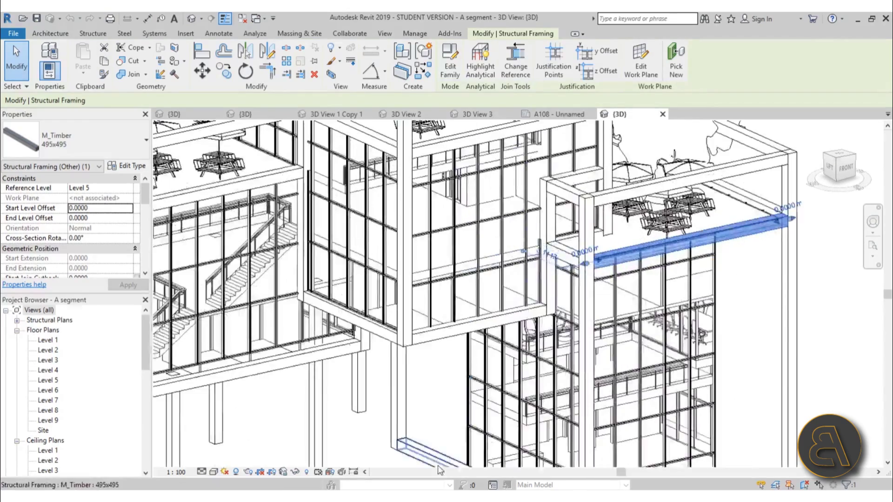
left_click(371, 436)
Step: Examine the frame joints of the lowest cube and the railings and furniture behind its curtain wall
scroll(402, 389, "down", 1)
middle_click_drag(404, 390, 405, 376, "shift")
scroll(581, 197, "up", 3)
scroll(593, 195, "down", 3)
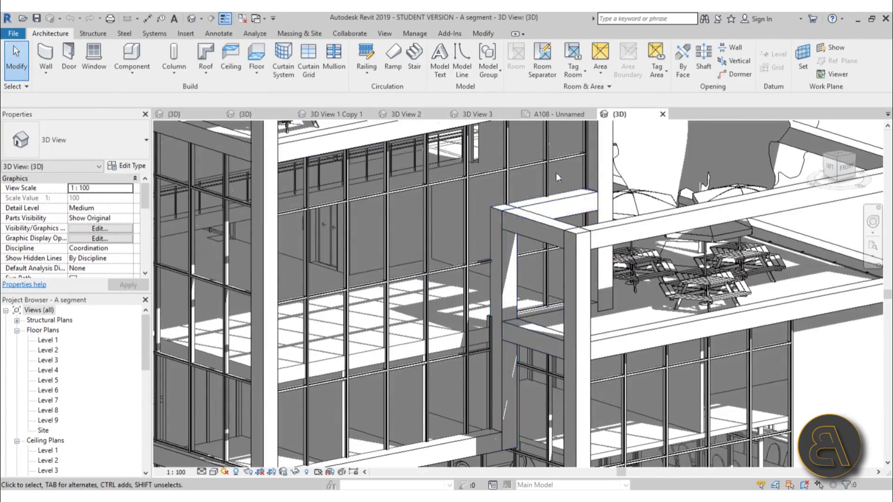
scroll(556, 172, "down", 5)
mouse_move(733, 362)
middle_mouse_down("shift")
mouse_move(582, 347)
mouse_move(547, 300)
mouse_move(540, 255)
middle_mouse_up("shift")
scroll(553, 345, "up", 6)
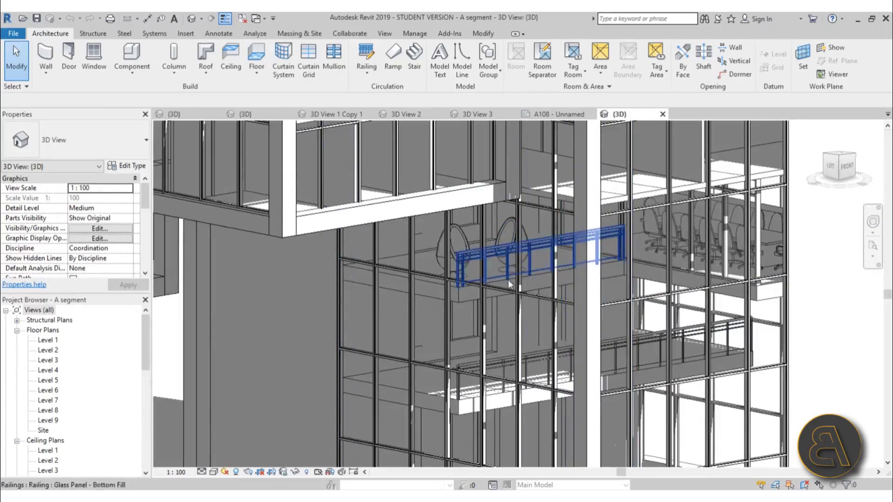
scroll(489, 303, "down", 6)
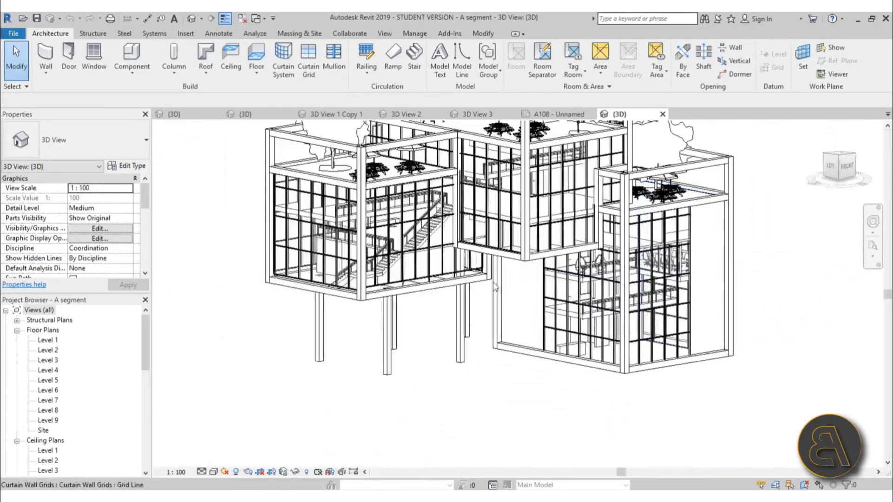
Step: Inspect the A segment's column-raised cube with its internal staircase and the neighbouring glazed cubes from several sides
middle_click_drag(463, 342, 442, 323, "shift")
scroll(383, 225, "up", 4)
mouse_move(449, 233)
middle_mouse_down()
mouse_move(446, 201)
mouse_move(449, 237)
middle_mouse_up()
middle_click_drag(449, 237, 644, 260, "shift")
scroll(339, 196, "down", 4)
middle_click_drag(339, 195, 549, 279, "shift")
middle_click_drag(568, 283, 409, 277)
middle_click_drag(505, 217, 519, 372)
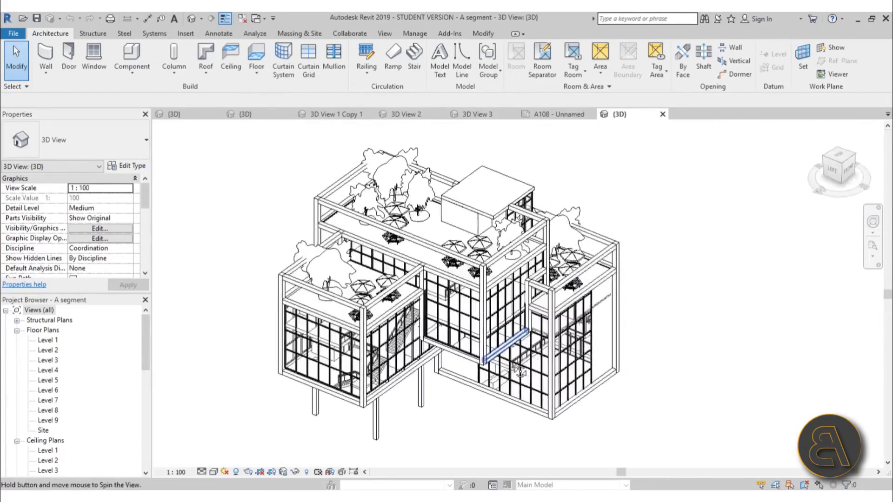
Step: Examine the A segment's roof terraces with their trees and picnic tables from above
middle_click_drag(499, 324, 520, 365)
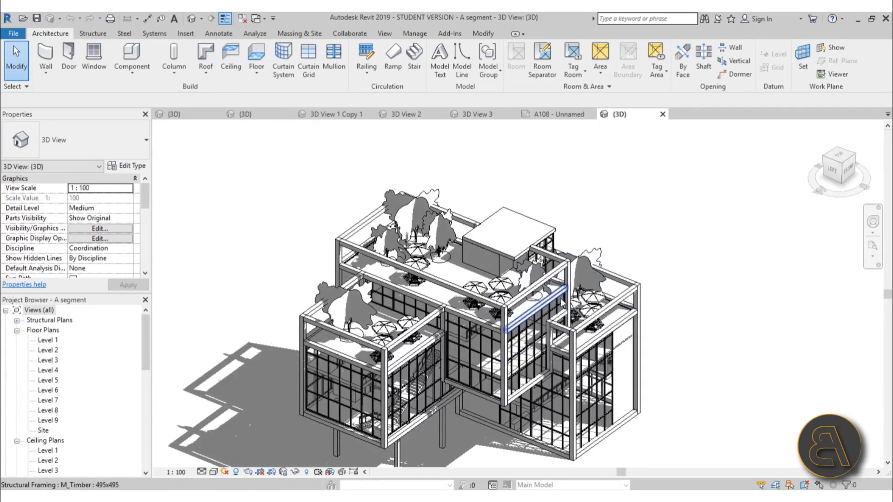
middle_click_drag(564, 290, 559, 267)
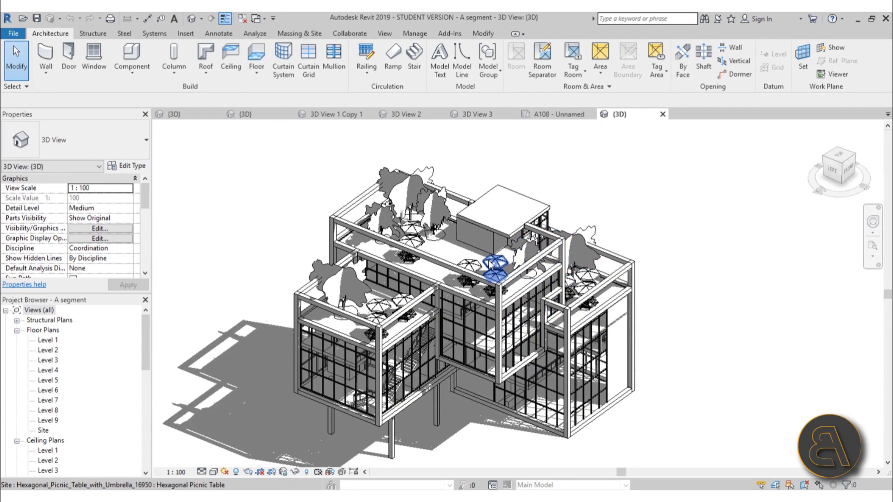
middle_click_drag(477, 297, 477, 271)
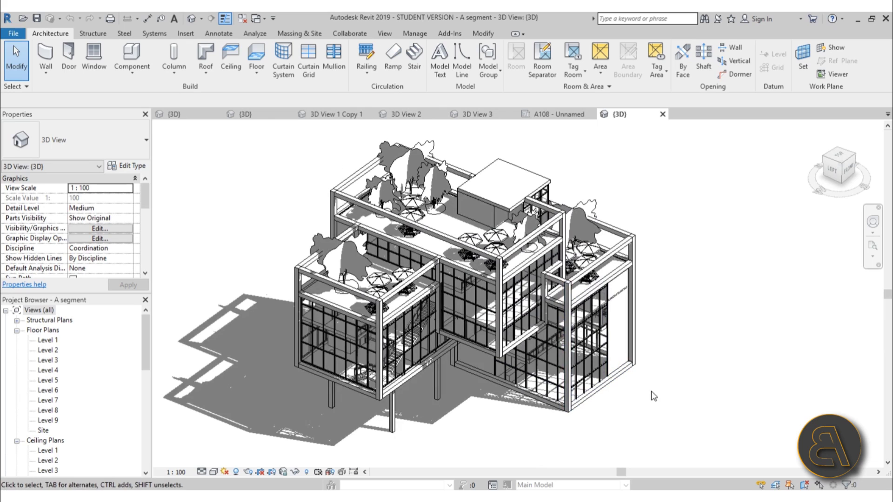
scroll(453, 330, "up", 4)
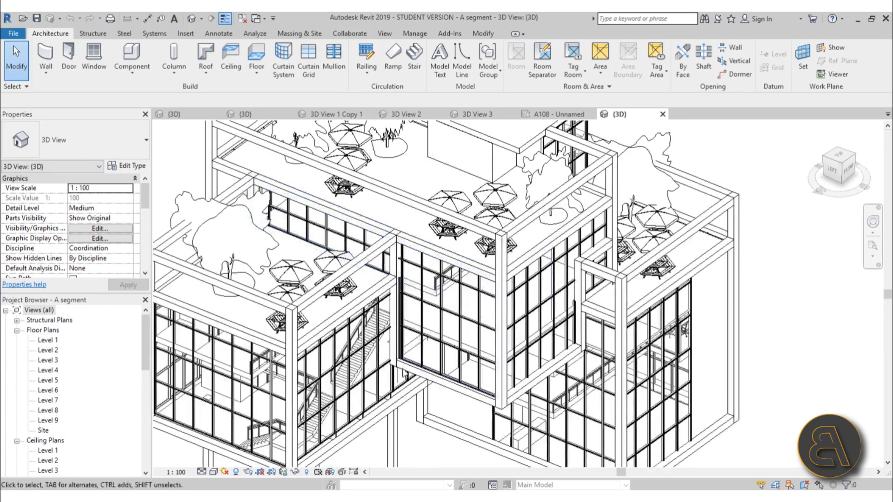
scroll(467, 251, "down", 5)
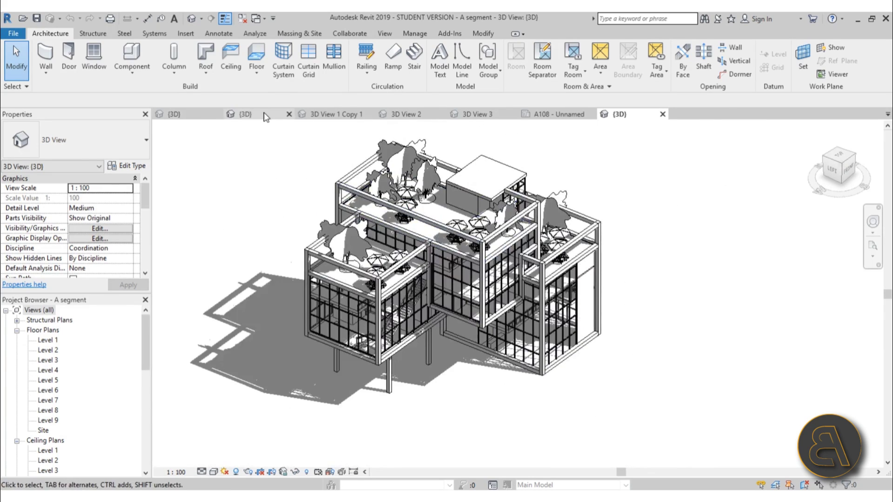
Step: Return to Project1's default 3D view and switch to the izometrija.jpg picture in Photos
left_click(233, 114)
left_click(215, 115)
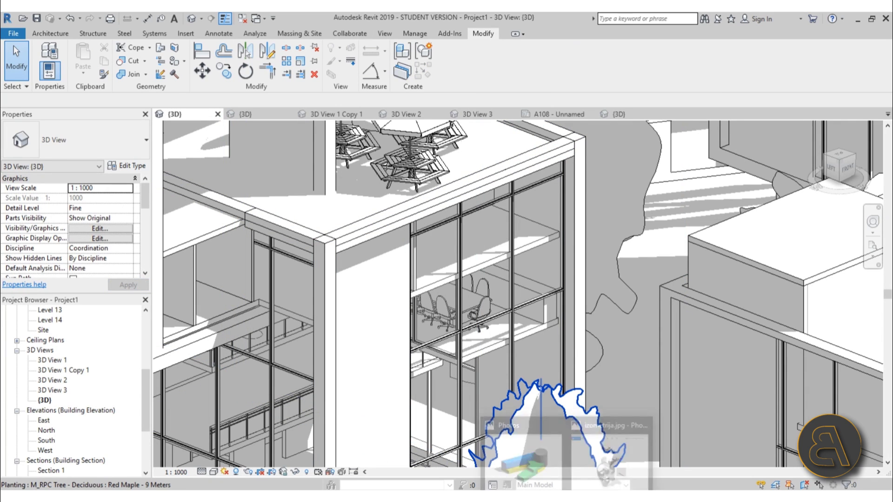
left_click(619, 470)
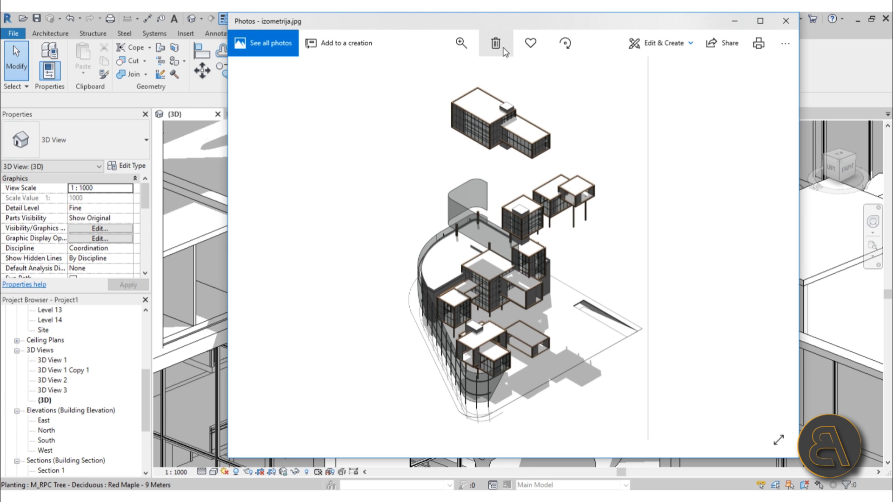
Step: Examine the cubes, columns and facade of the exploded isometric up close, then return to the full picture
left_click_drag(462, 68, 424, 74)
scroll(533, 181, "down", 5)
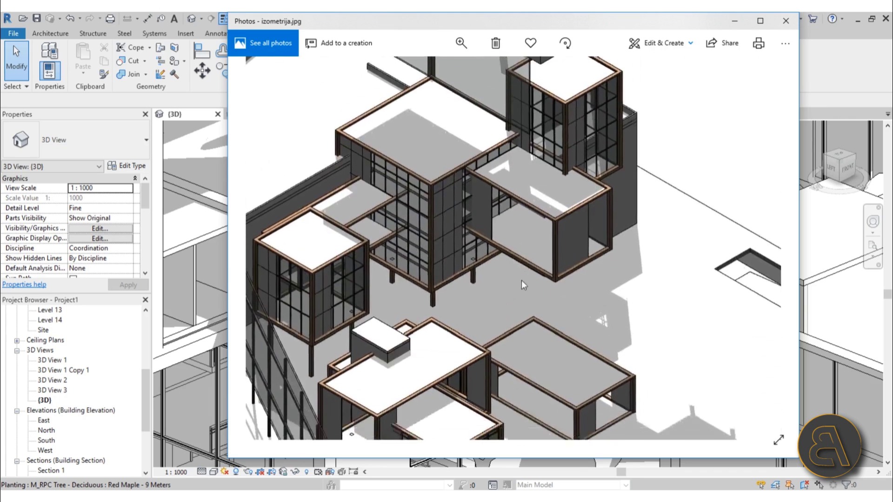
scroll(540, 301, "up", 4)
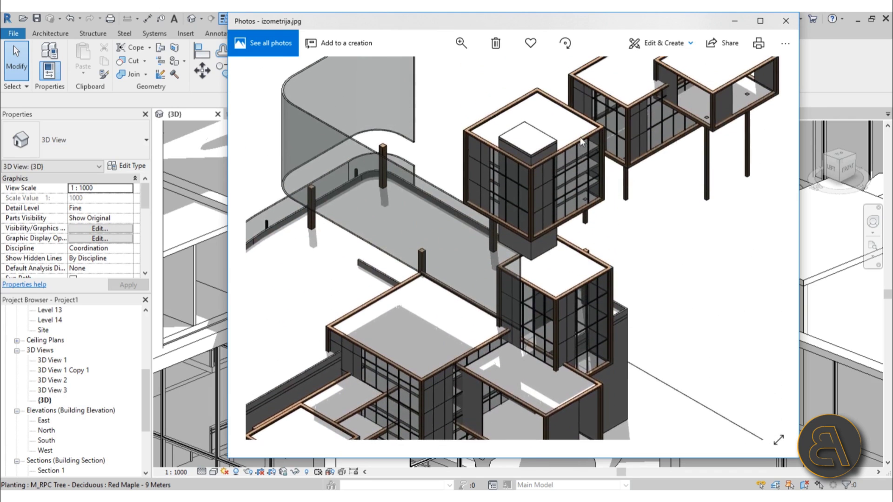
left_click_drag(528, 267, 525, 377)
left_click_drag(397, 148, 496, 83)
left_click_drag(506, 172, 521, 189)
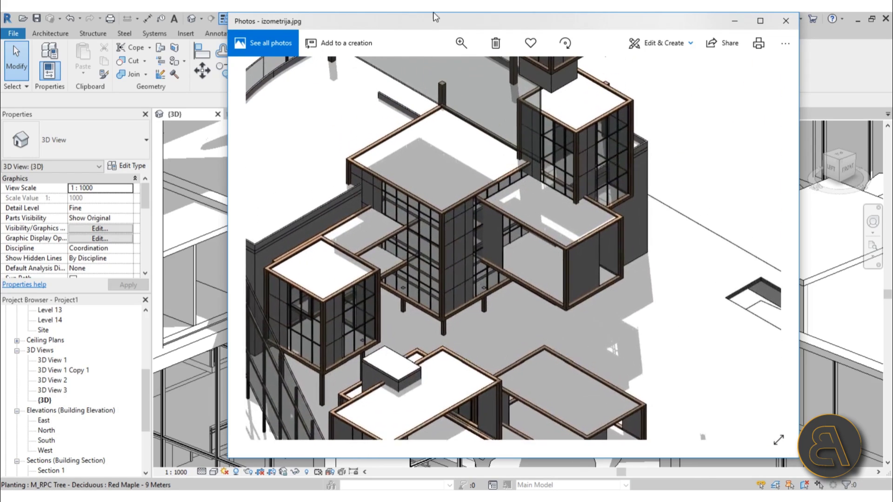
left_click(460, 45)
left_click_drag(423, 71, 410, 79)
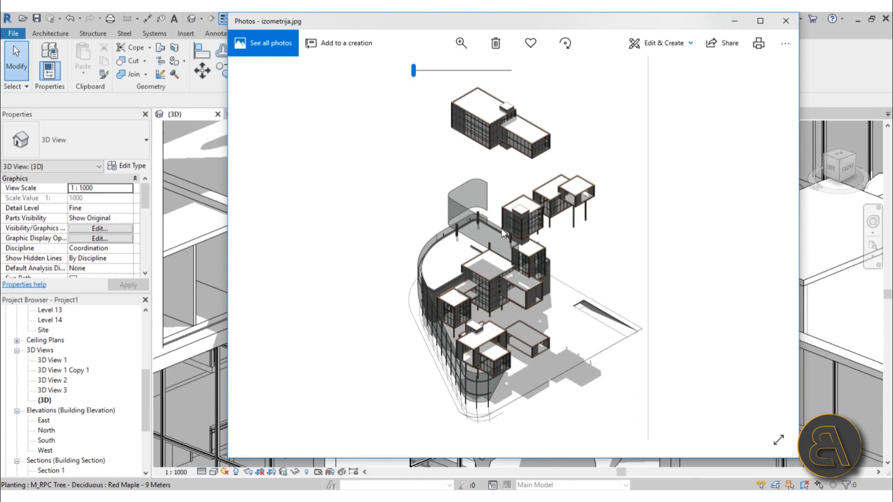